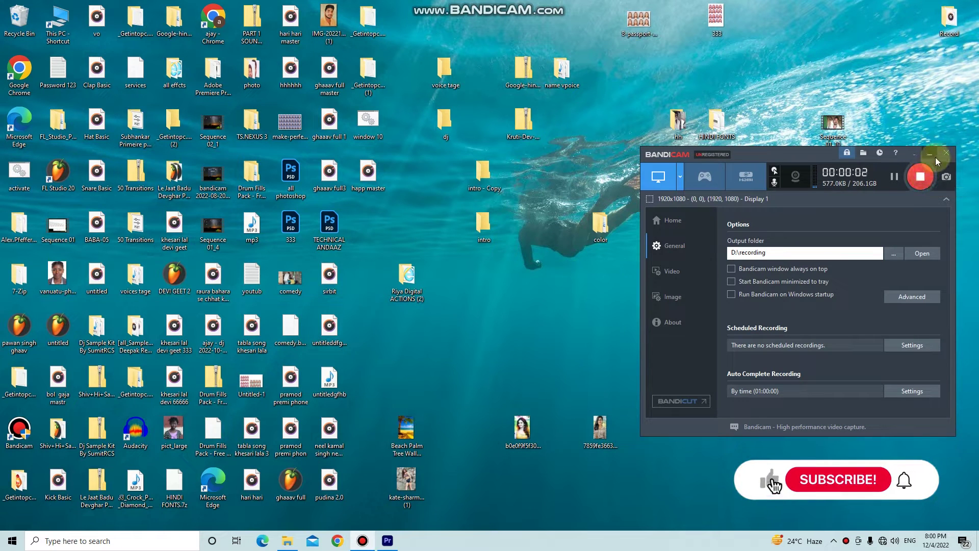
Launch PowerPoint 2016 from the Start menu's Recently added apps list.
left_click(7, 543)
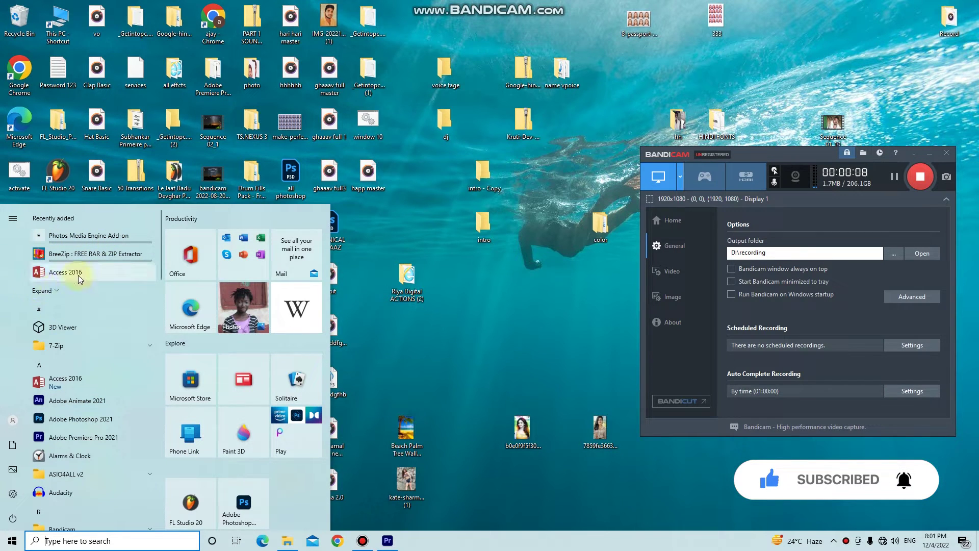
left_click(60, 291)
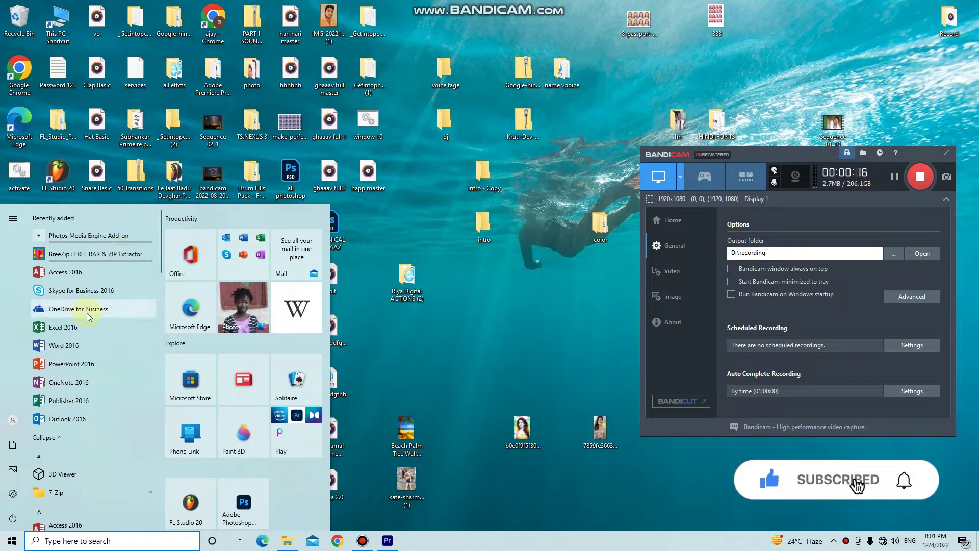
left_click(87, 364)
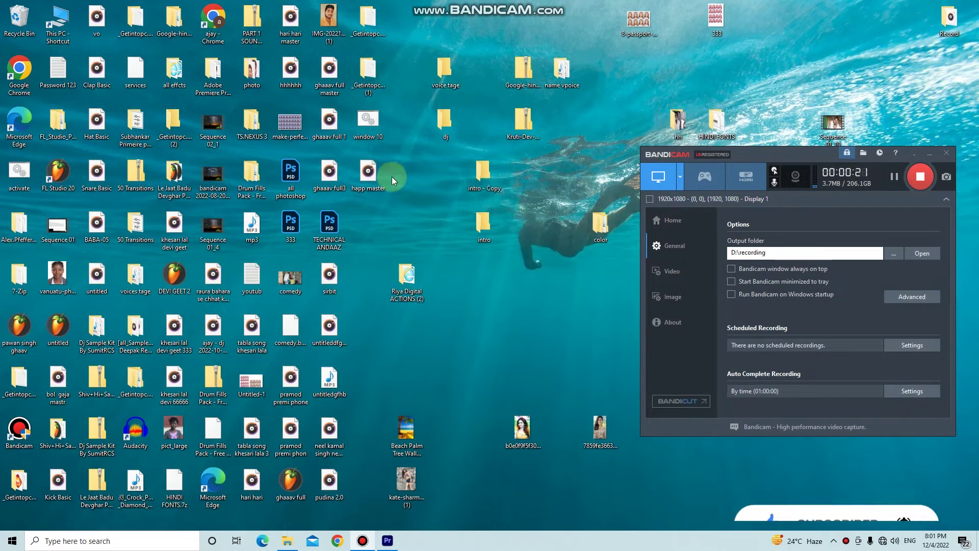
left_click(929, 153)
left_click(9, 542)
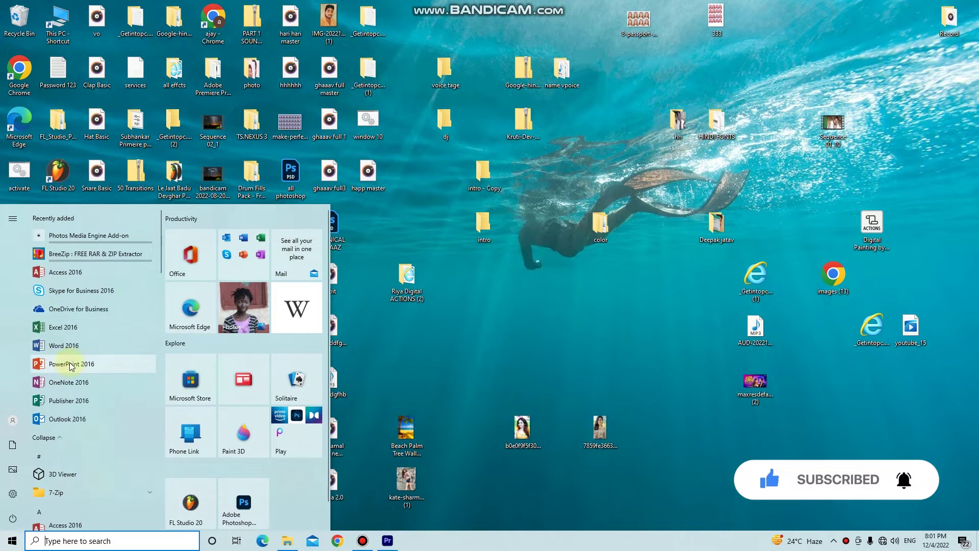
left_click(72, 366)
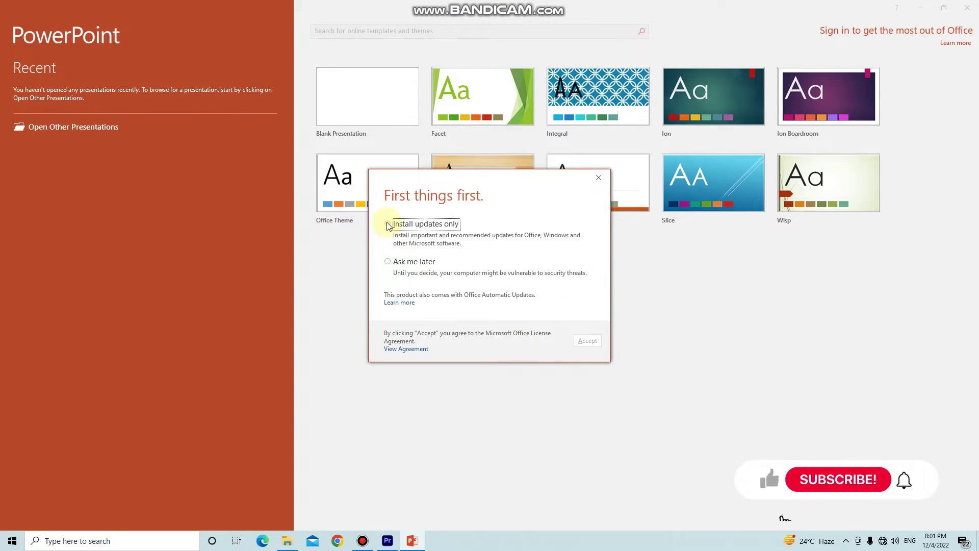
Choose Ask me later for updates, accept, and create a Blank Presentation.
left_click(387, 261)
left_click(586, 340)
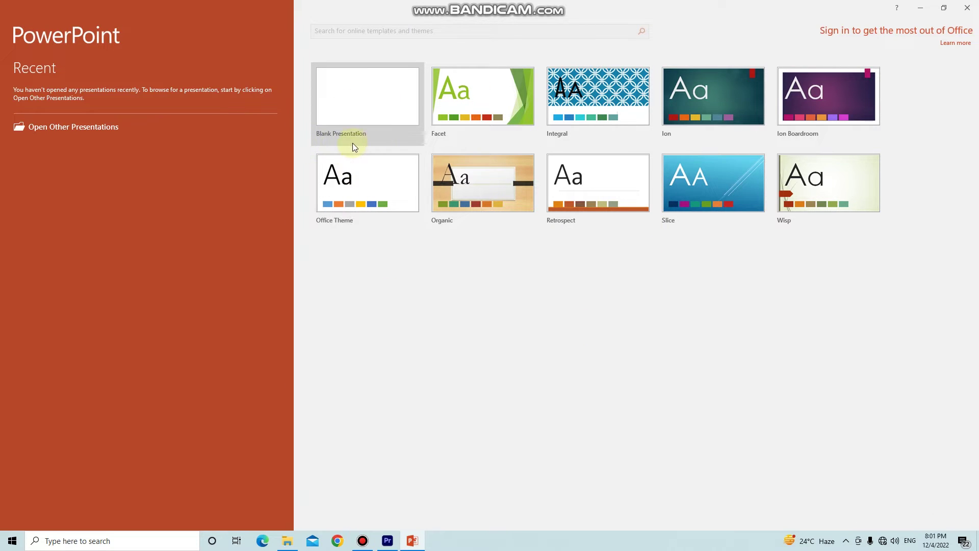
left_click(346, 108)
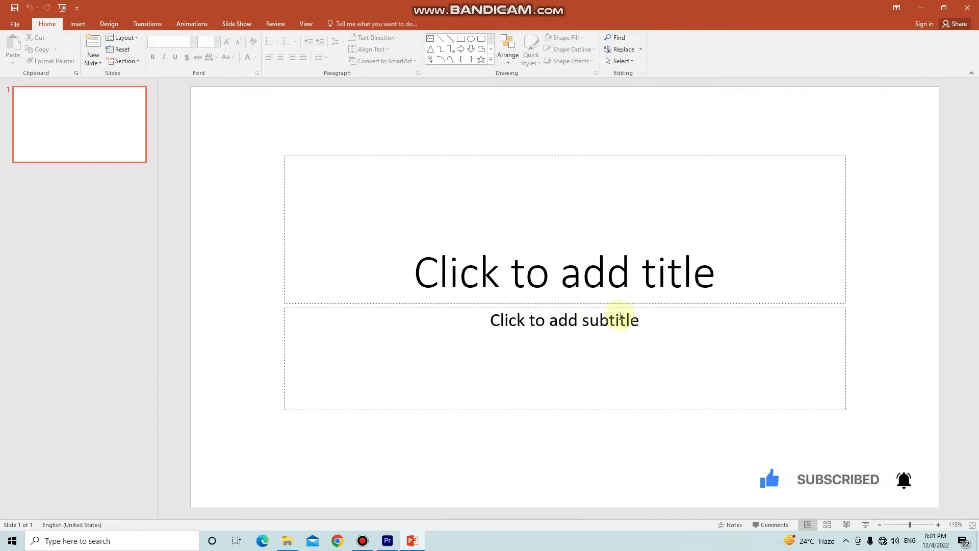
Launch Windows Magnifier to enlarge the screen.
left_click(489, 320)
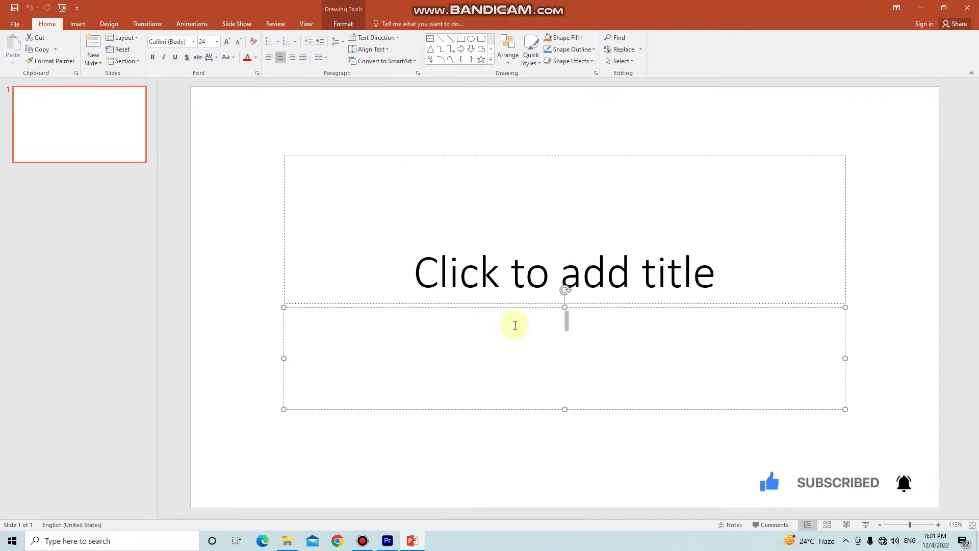
left_click(625, 284)
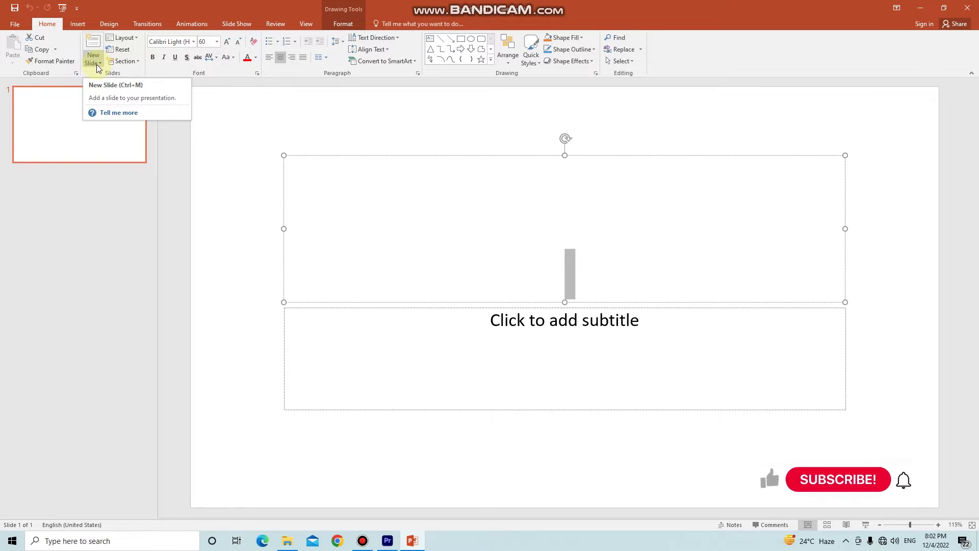
left_click(163, 539)
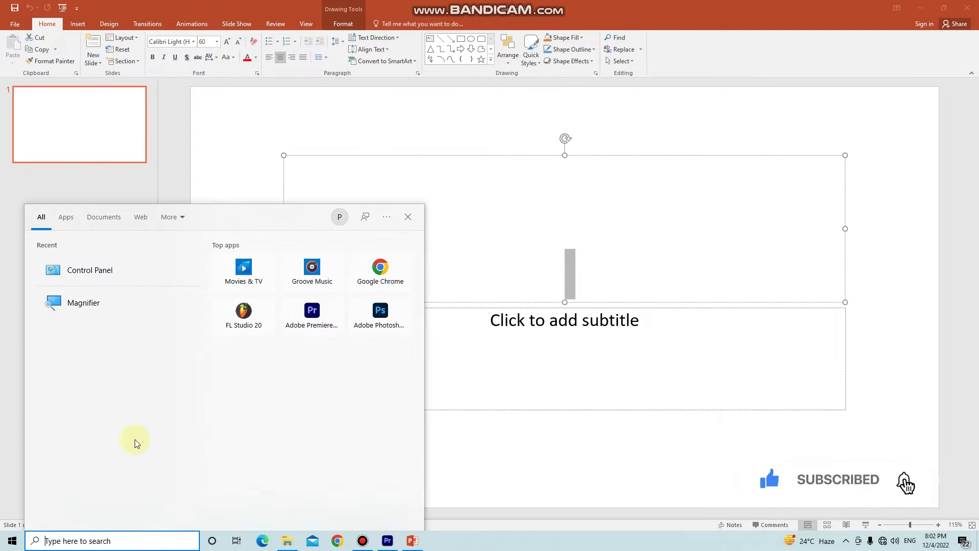
left_click(140, 309)
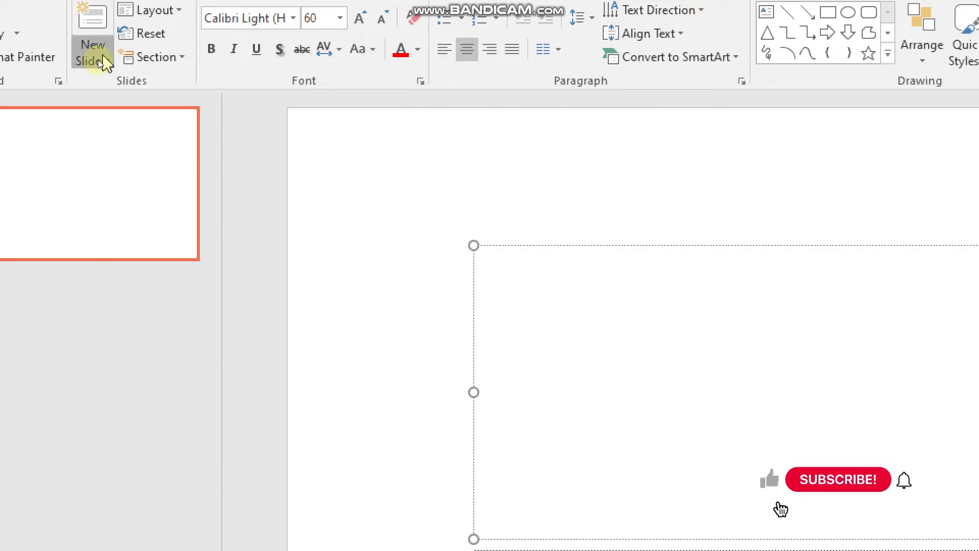
Add a second slide using the Blank layout.
left_click(99, 59)
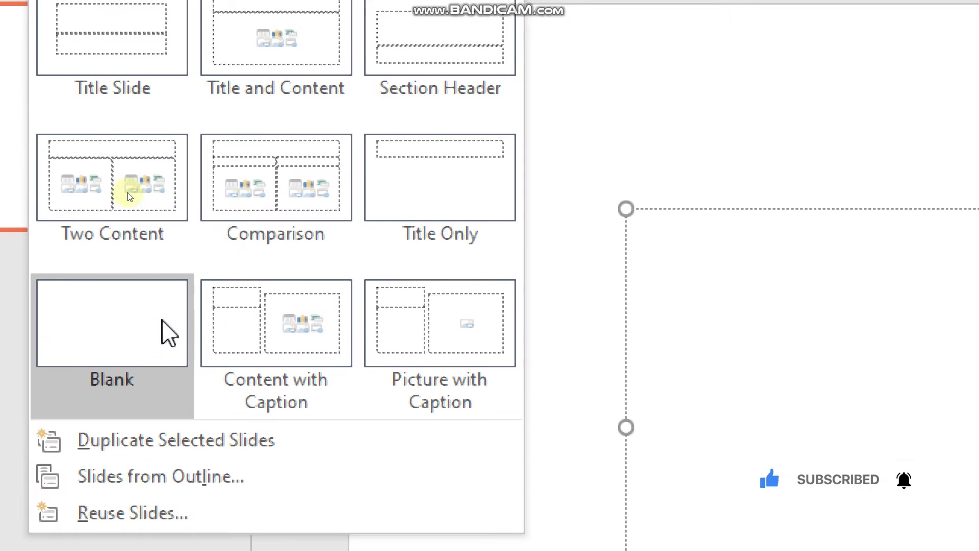
left_click(165, 328)
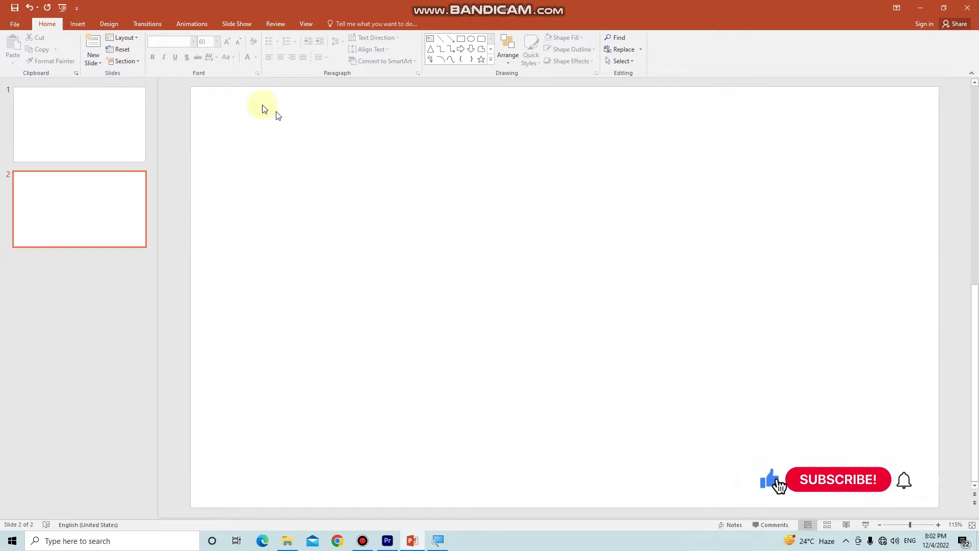
left_click_drag(219, 100, 722, 193)
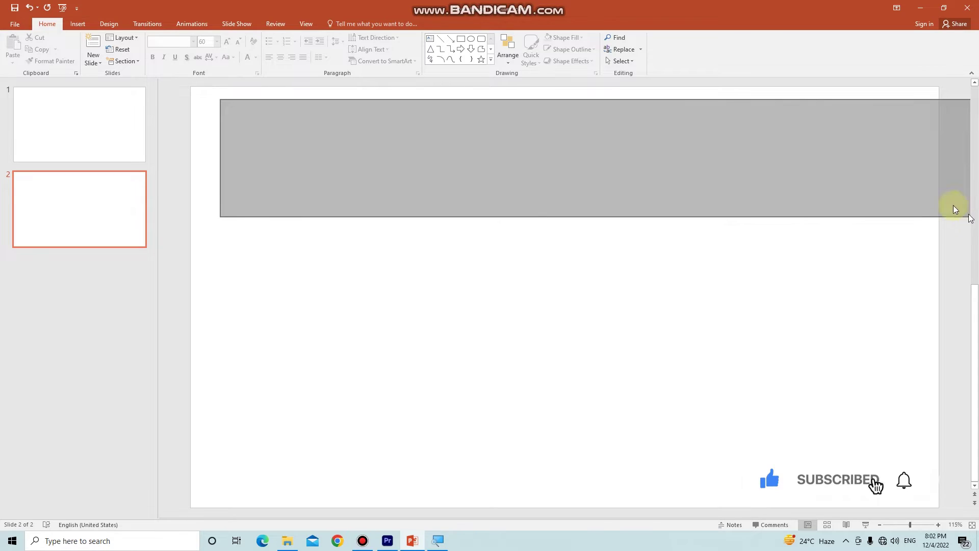
left_click_drag(884, 208, 920, 201)
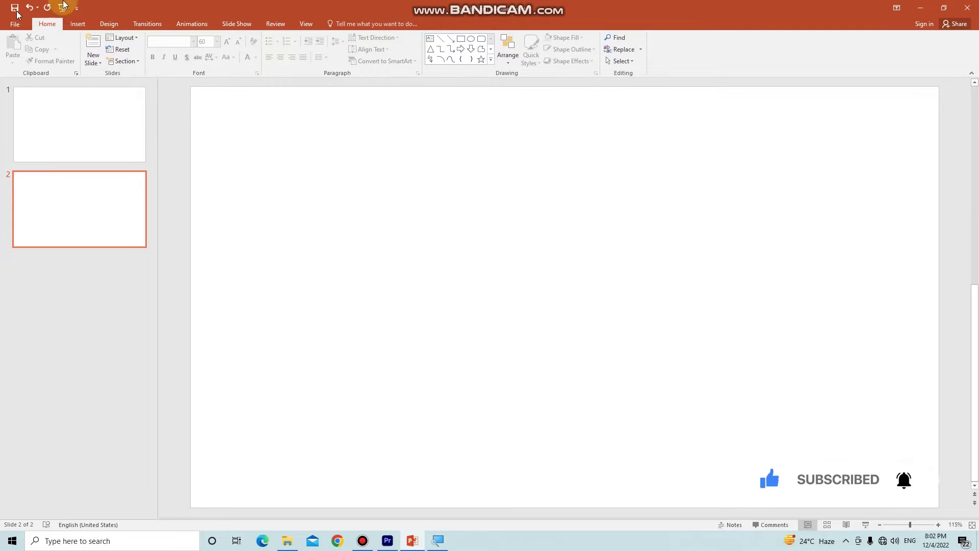
Delete the title slide, leaving only the blank slide.
right_click(99, 133)
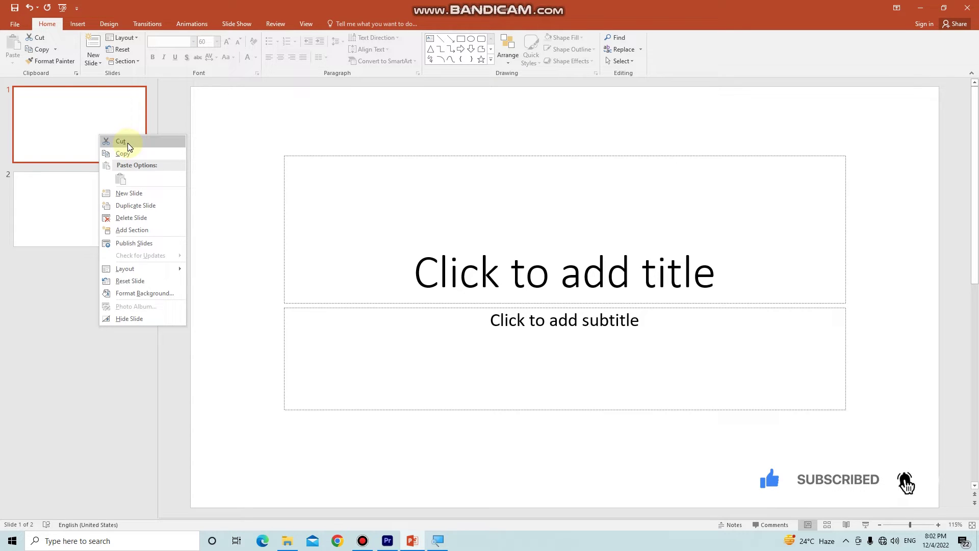
left_click(139, 217)
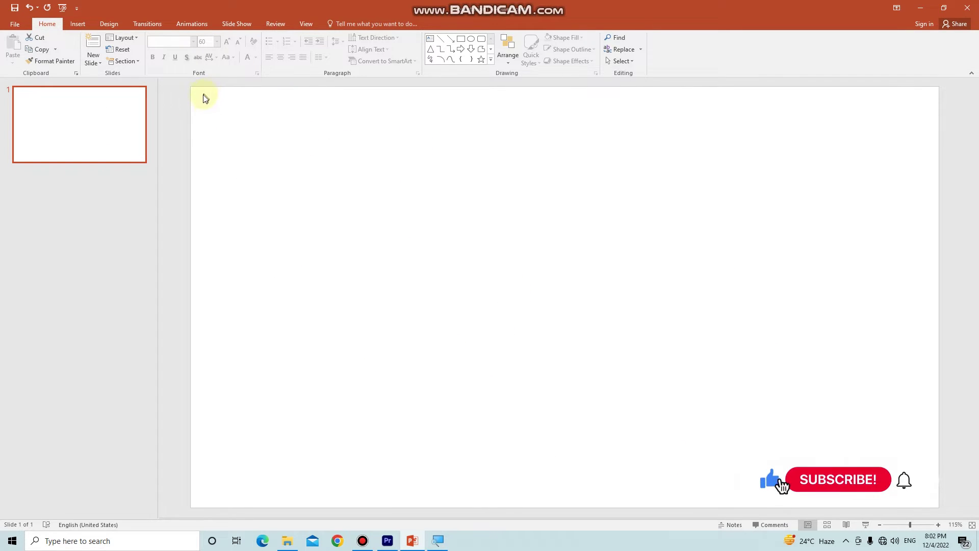
left_click_drag(205, 99, 861, 159)
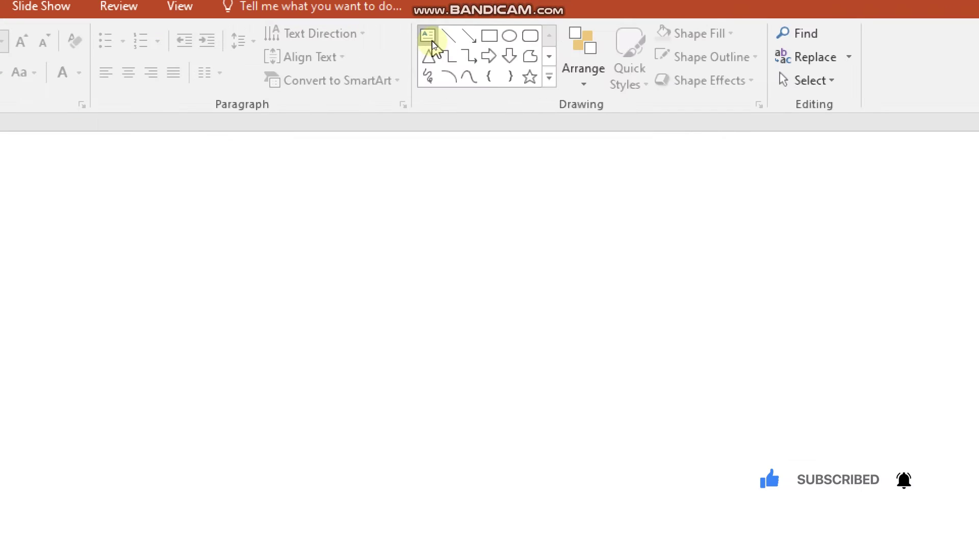
Select the Text Box tool from the Drawing group.
left_click(429, 36)
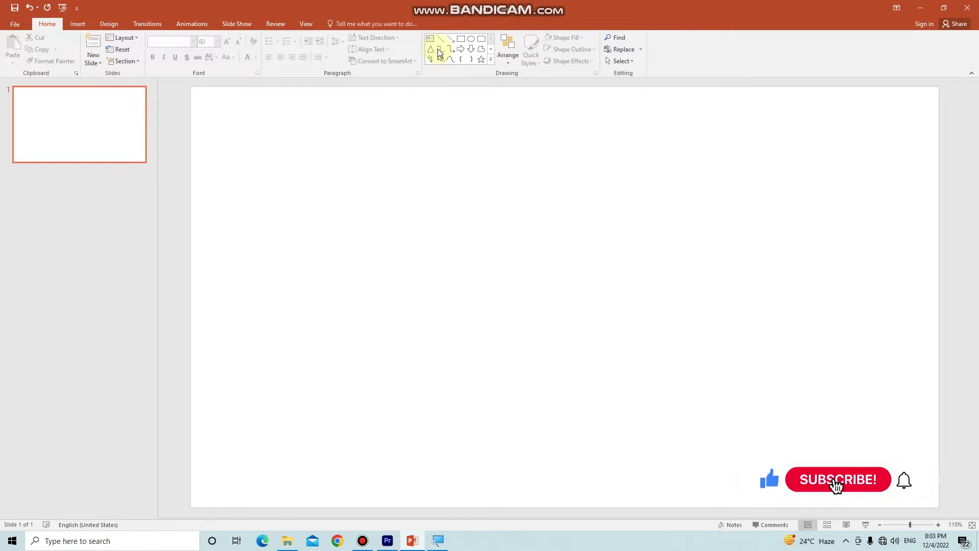
left_click(430, 39)
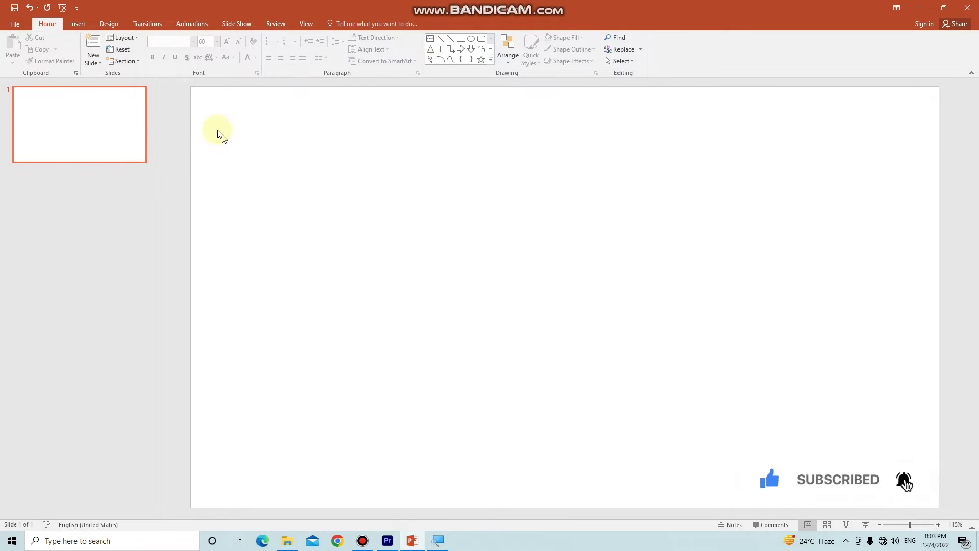
left_click(93, 125)
left_click(201, 141)
left_click(430, 39)
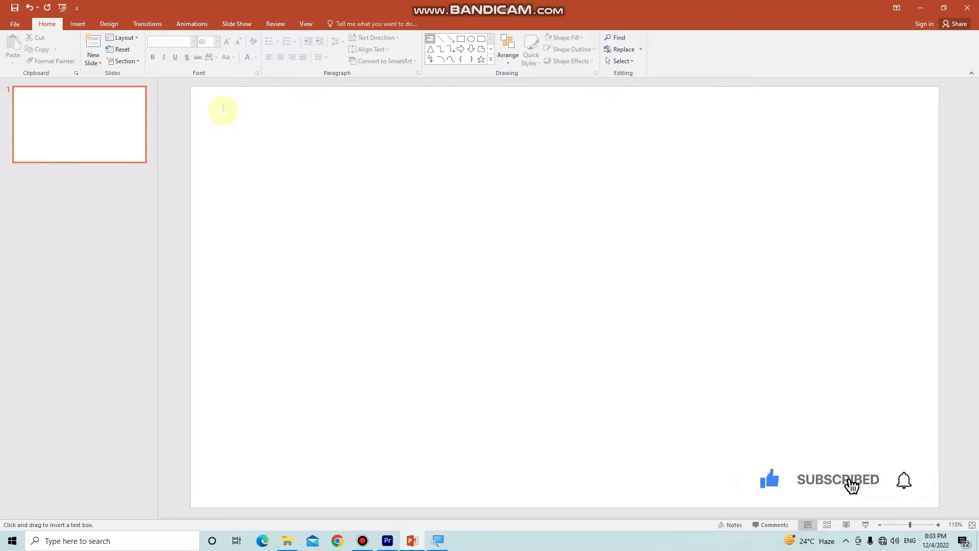
Draw a wide text box near the top-left and type 'Happy New Year 2023'.
left_click(223, 109)
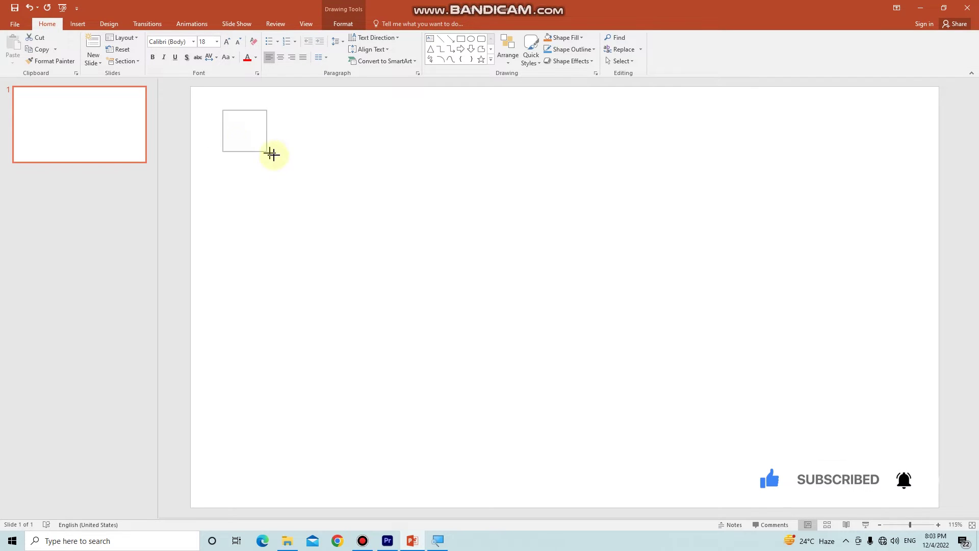
left_click_drag(235, 133, 585, 168)
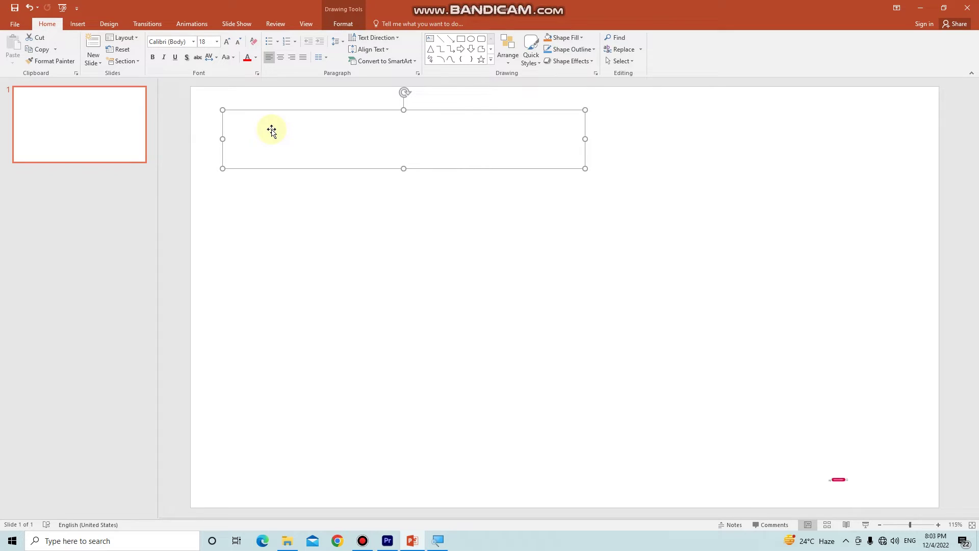
type("ha")
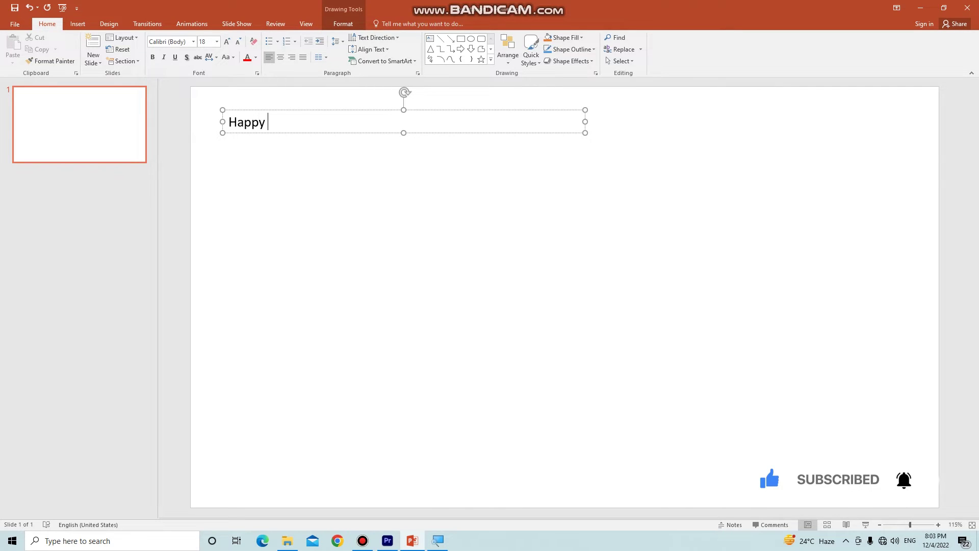
type("New ")
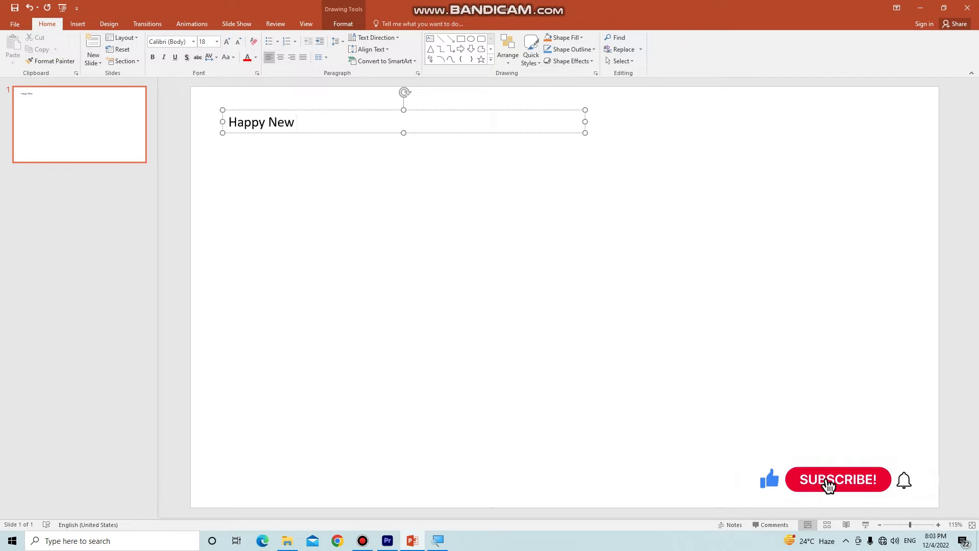
type("Year")
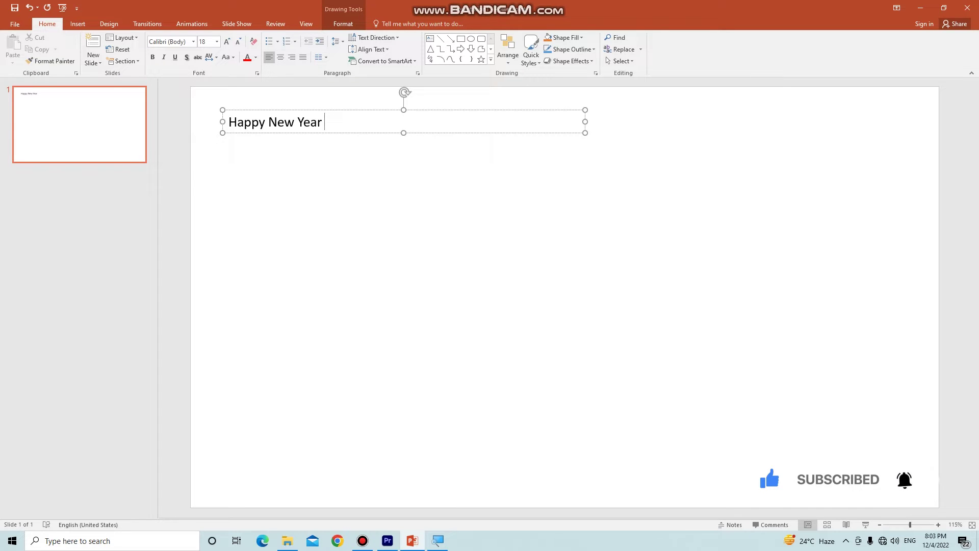
type("2023")
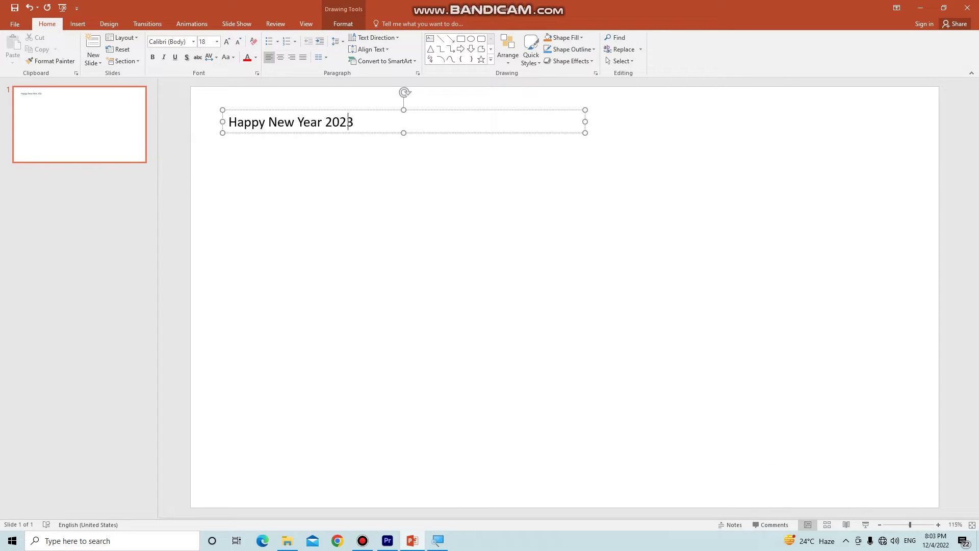
Move the text box near the top centre, trying a tilt but leaving it upright.
mouse_move(368, 113)
left_mouse_down()
mouse_move(340, 109)
mouse_move(601, 116)
left_mouse_up()
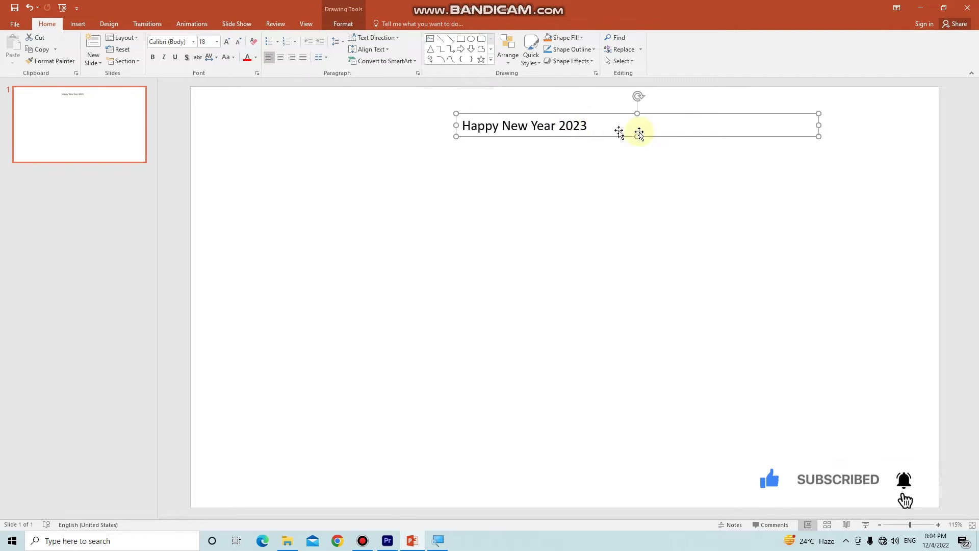
left_click_drag(620, 124, 579, 134)
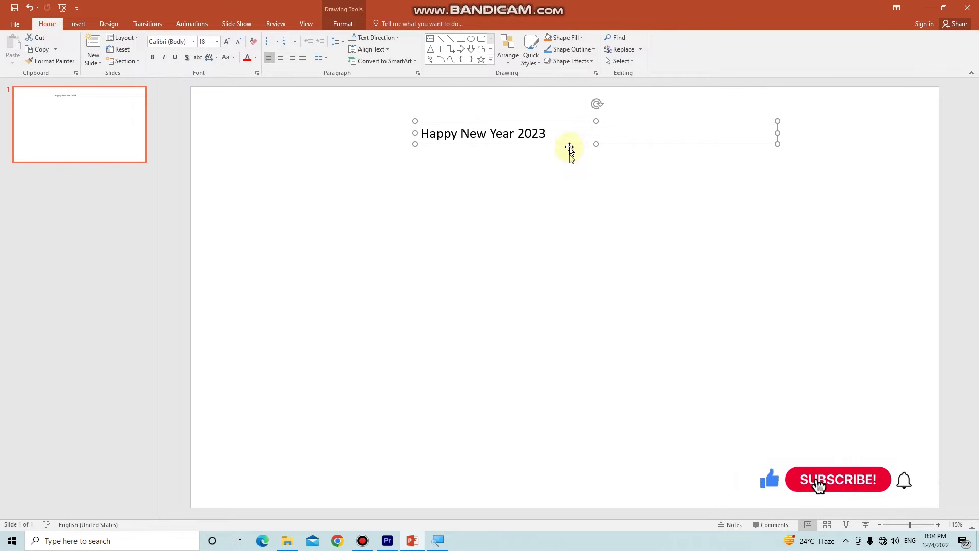
key("Escape")
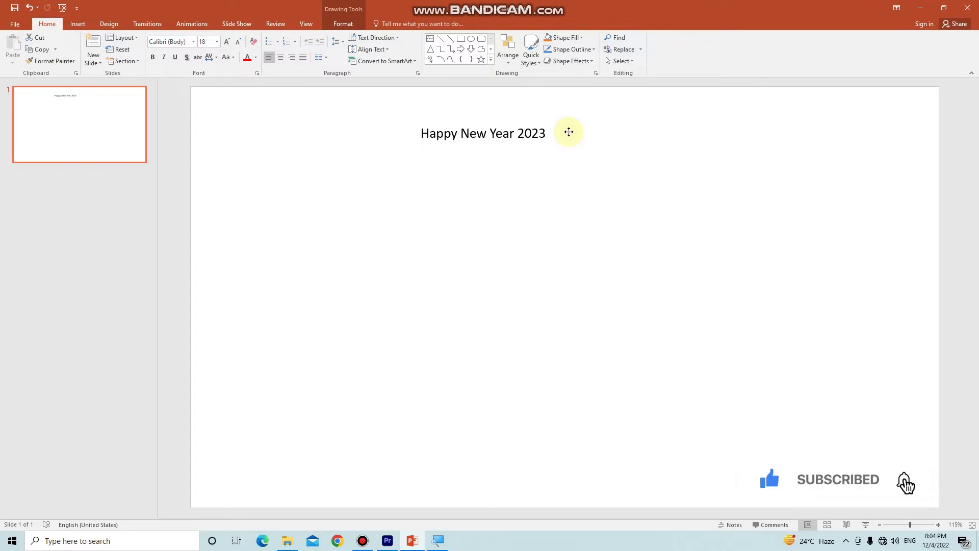
mouse_move(568, 132)
left_mouse_down()
mouse_move(644, 133)
mouse_move(503, 158)
mouse_move(452, 286)
mouse_move(654, 158)
mouse_move(619, 116)
mouse_move(700, 359)
mouse_move(656, 99)
mouse_move(609, 123)
left_mouse_up()
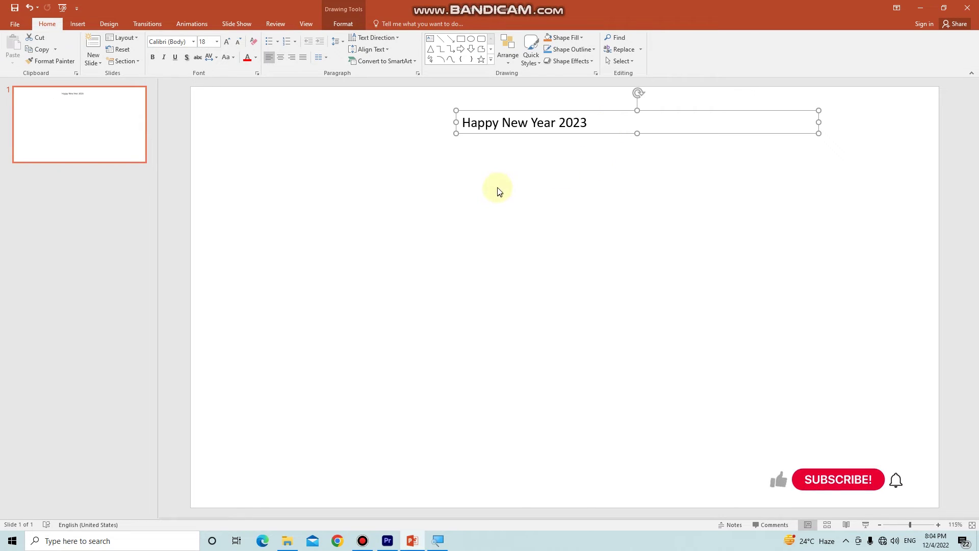
left_click_drag(639, 92, 648, 84)
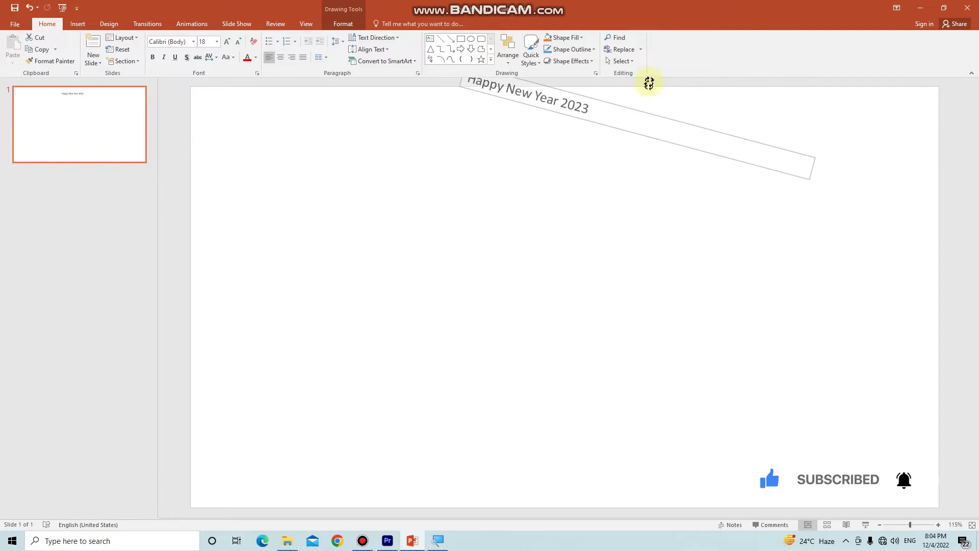
mouse_move(648, 85)
left_mouse_down()
mouse_move(638, 119)
mouse_move(638, 102)
mouse_move(605, 122)
left_mouse_up()
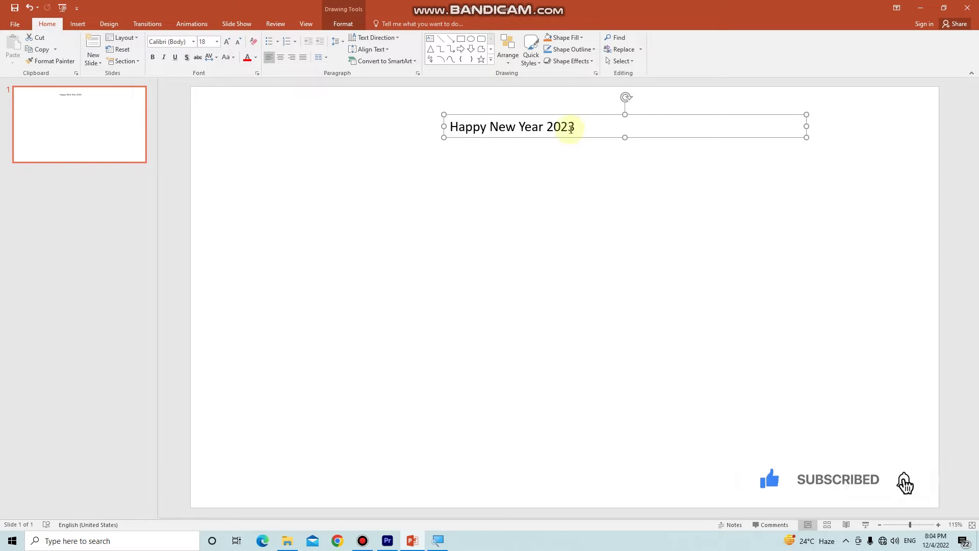
Select the whole 'Happy New Year 2023' text.
left_click_drag(576, 126, 448, 127)
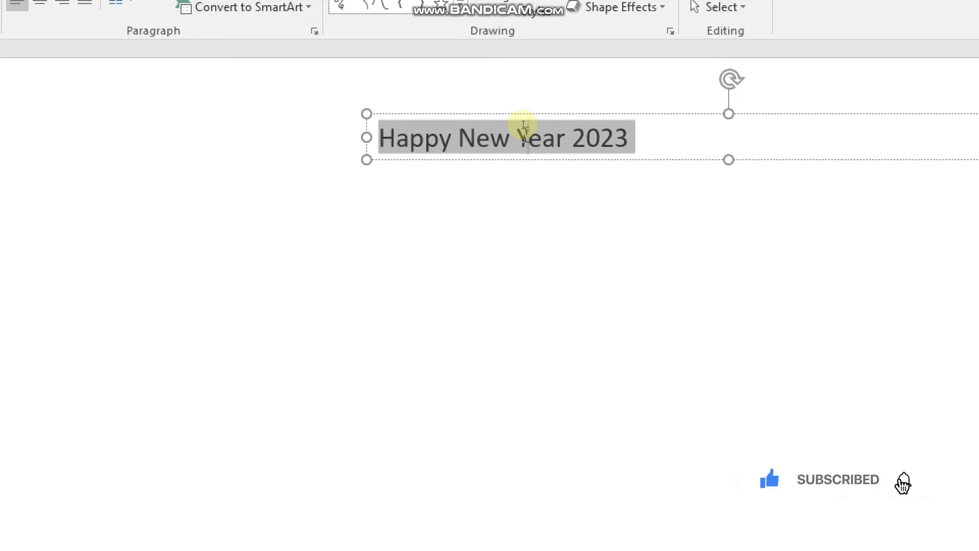
left_click(525, 125)
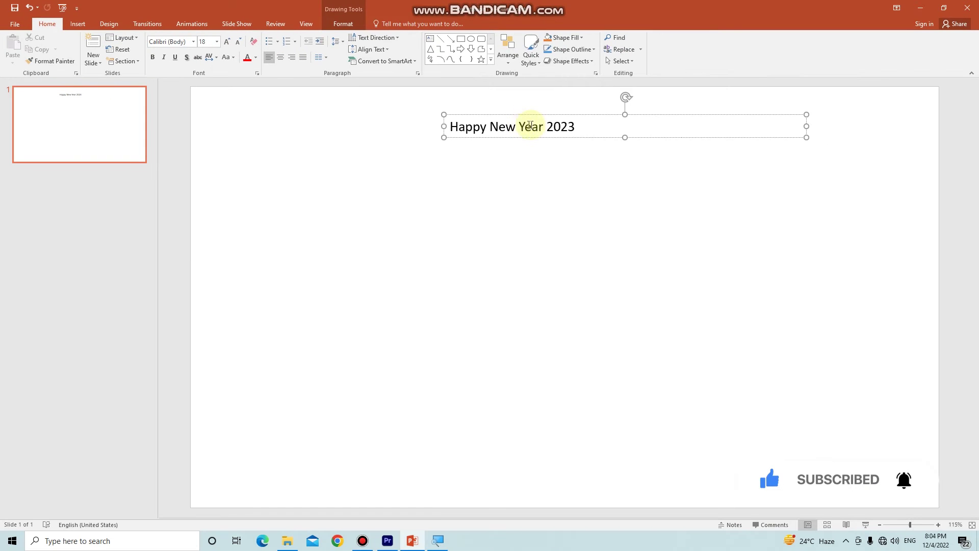
left_click(588, 124)
left_click_drag(558, 131, 456, 135)
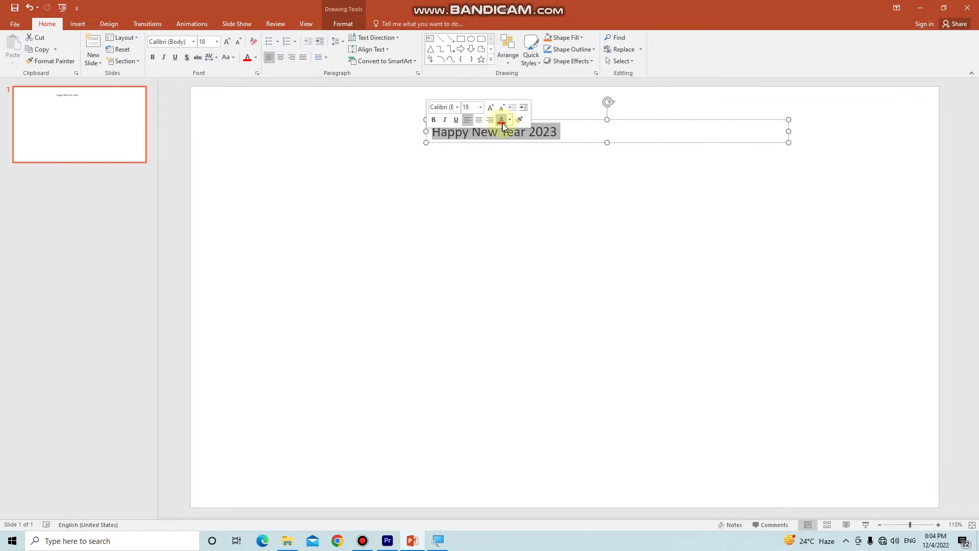
Colour the greeting text Red from Standard Colors.
left_click(501, 121)
left_click(508, 120)
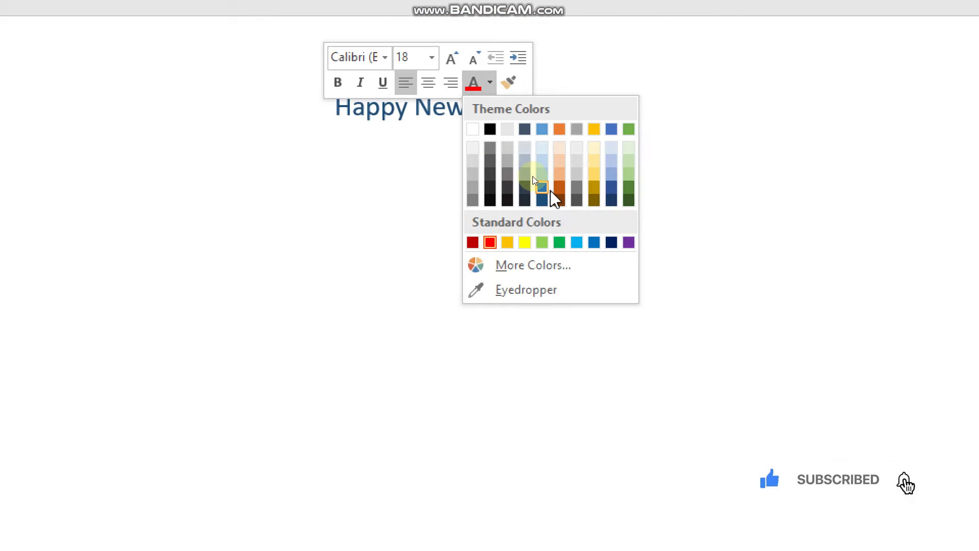
left_click(490, 243)
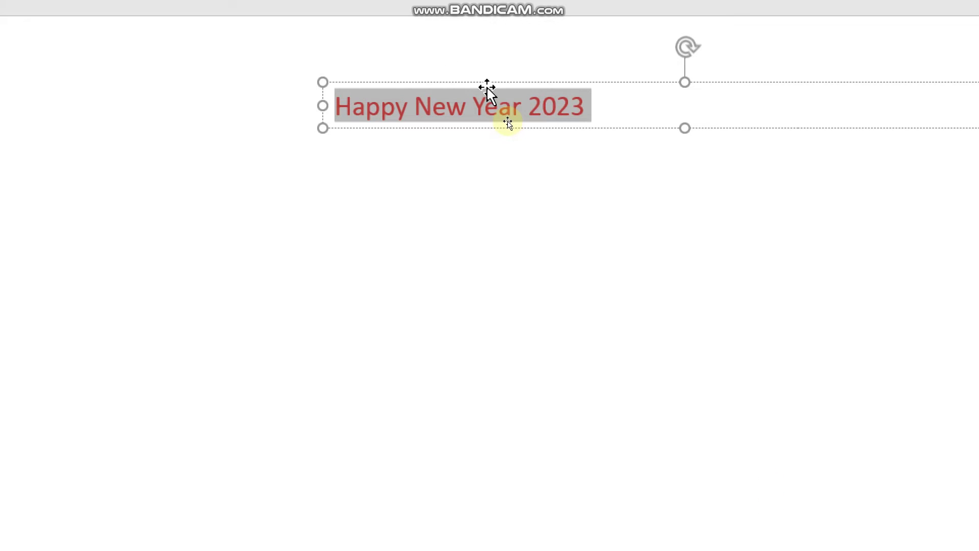
key("Escape")
key("Escape")
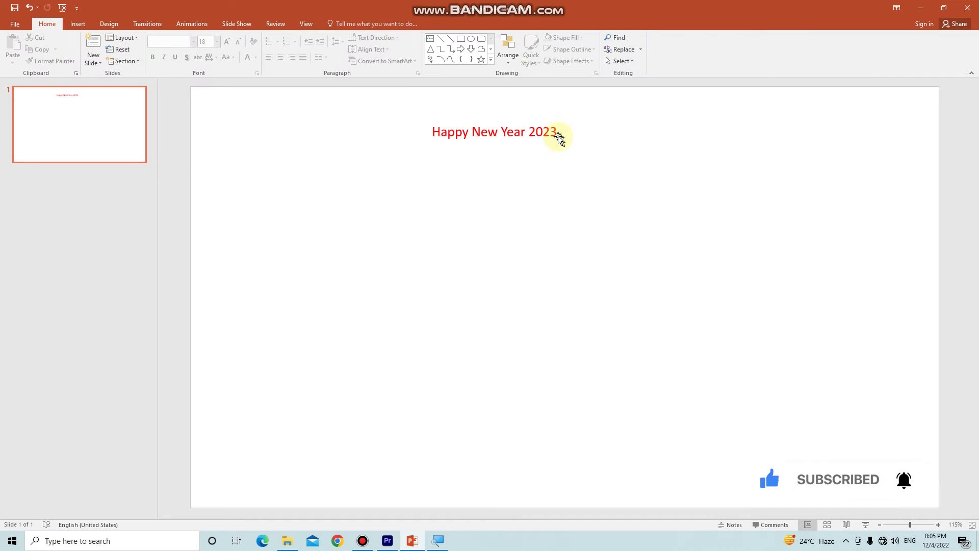
Make the whole greeting light blue and bold.
left_click(542, 133)
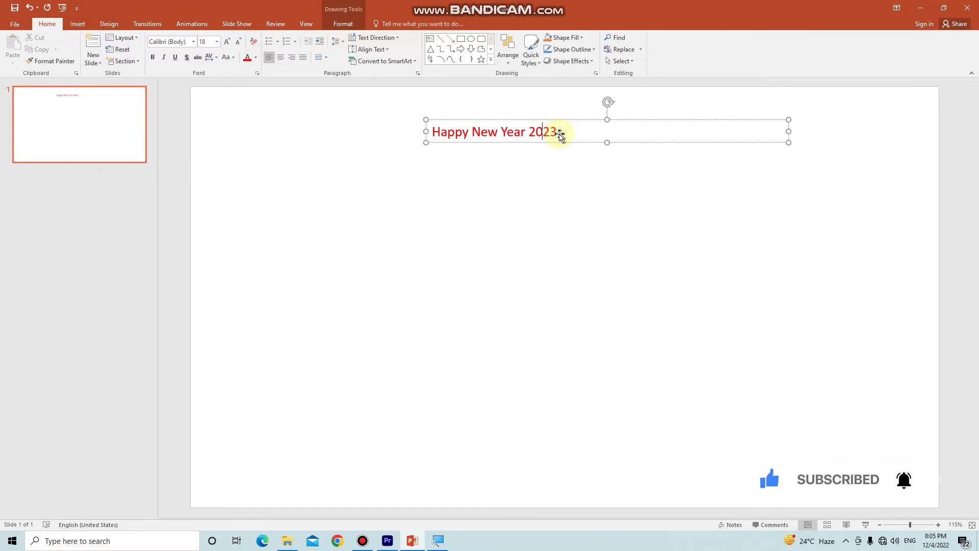
left_click_drag(560, 134, 467, 141)
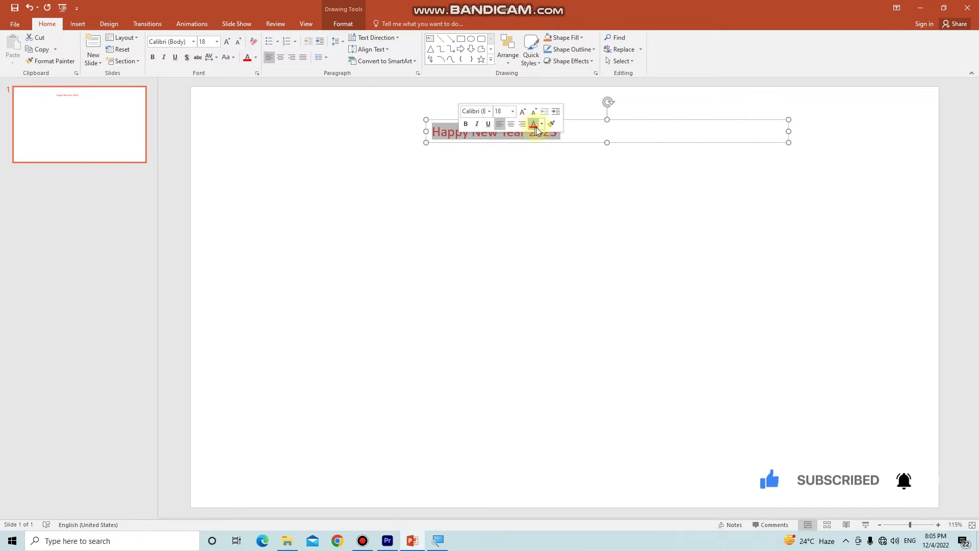
left_click(541, 125)
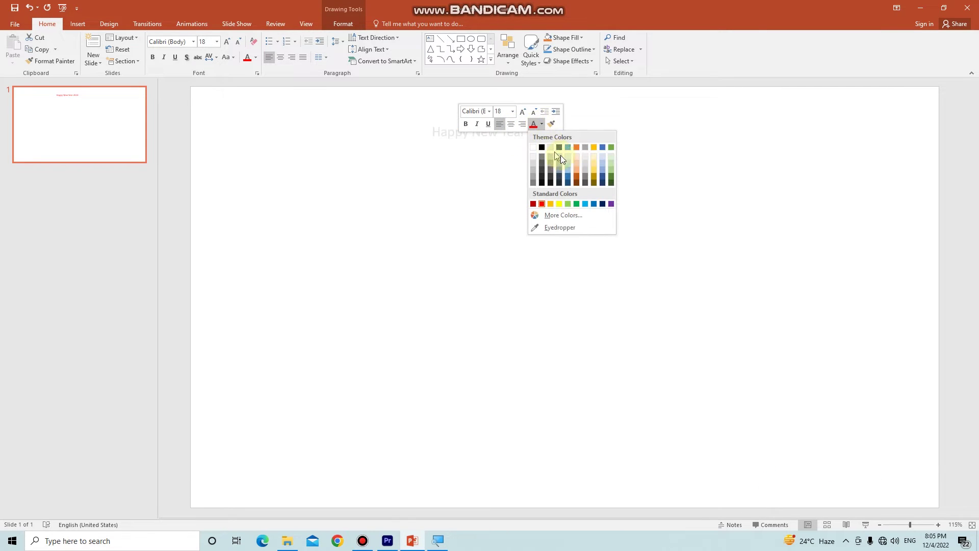
left_click(587, 204)
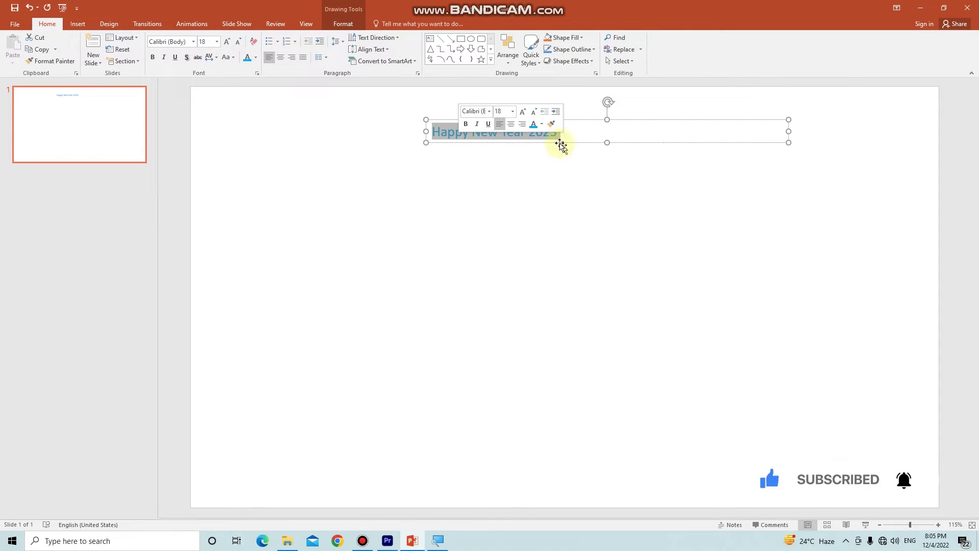
left_click(467, 124)
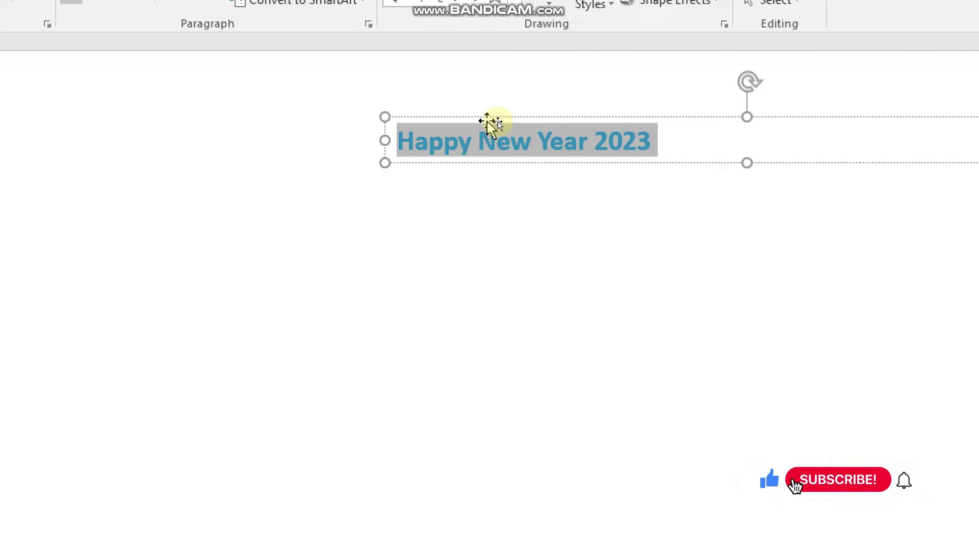
Set '2023' in italics.
left_click(549, 128)
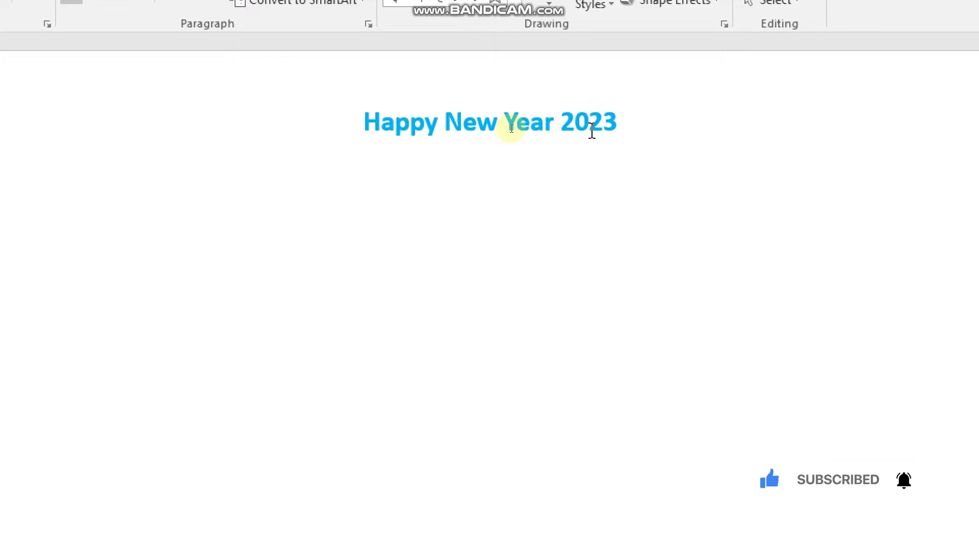
left_click(511, 128)
left_click(623, 119)
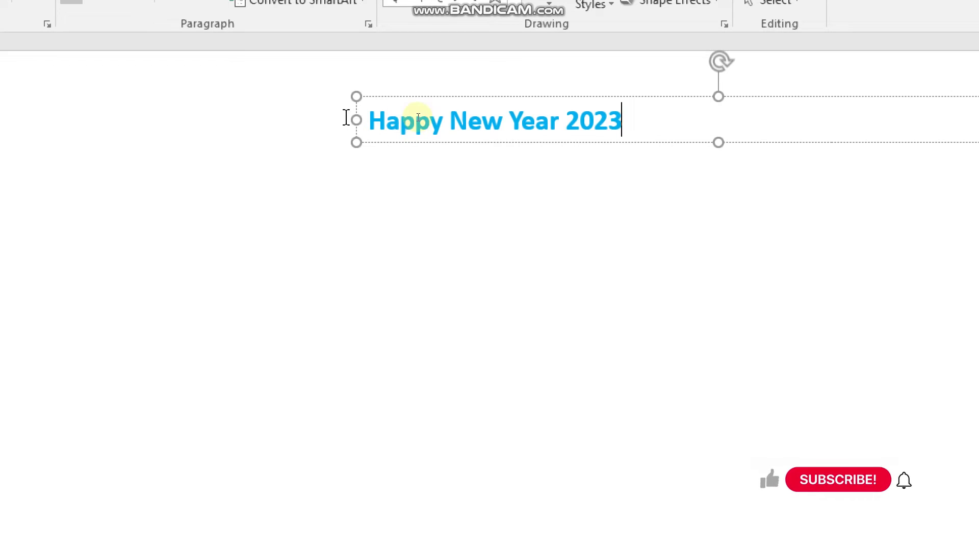
key("ctrl+a")
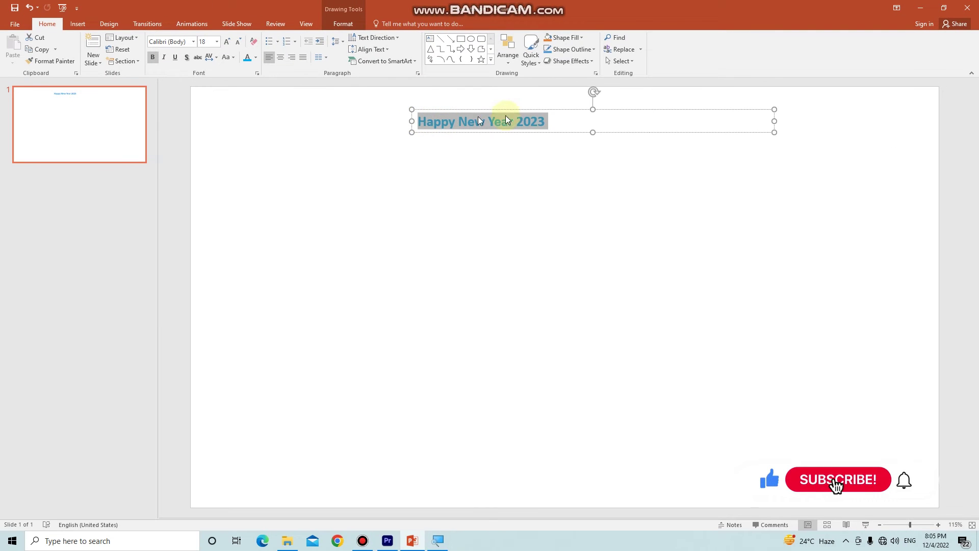
left_click(536, 121)
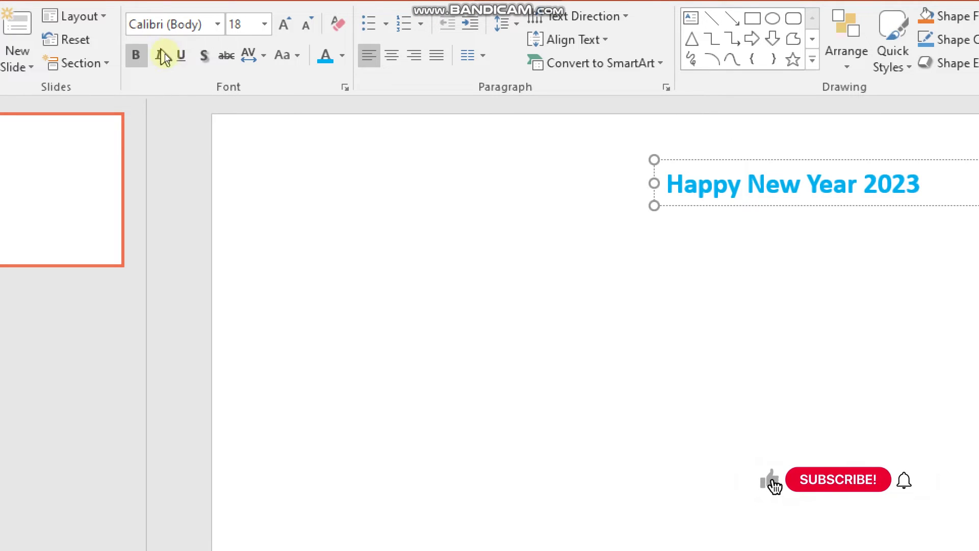
left_click(162, 55)
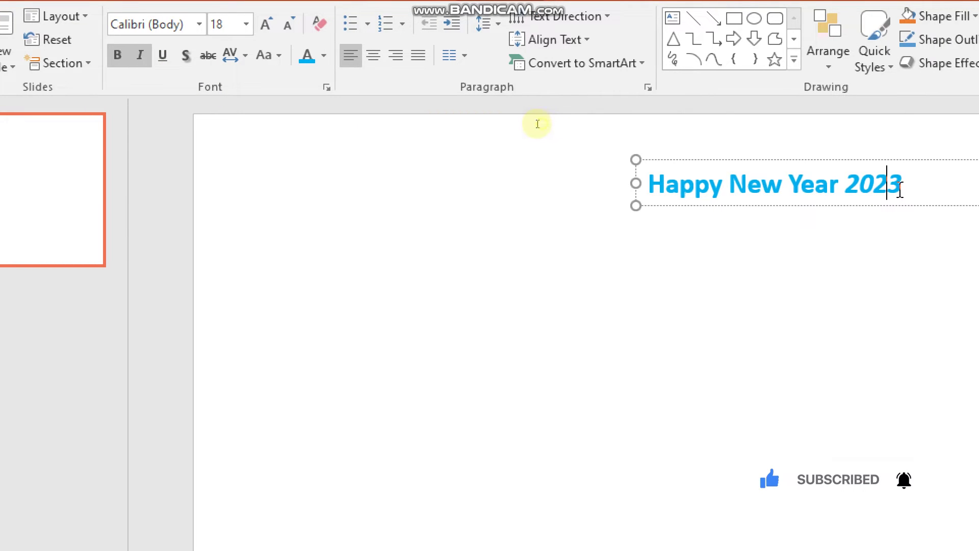
double_click(880, 188)
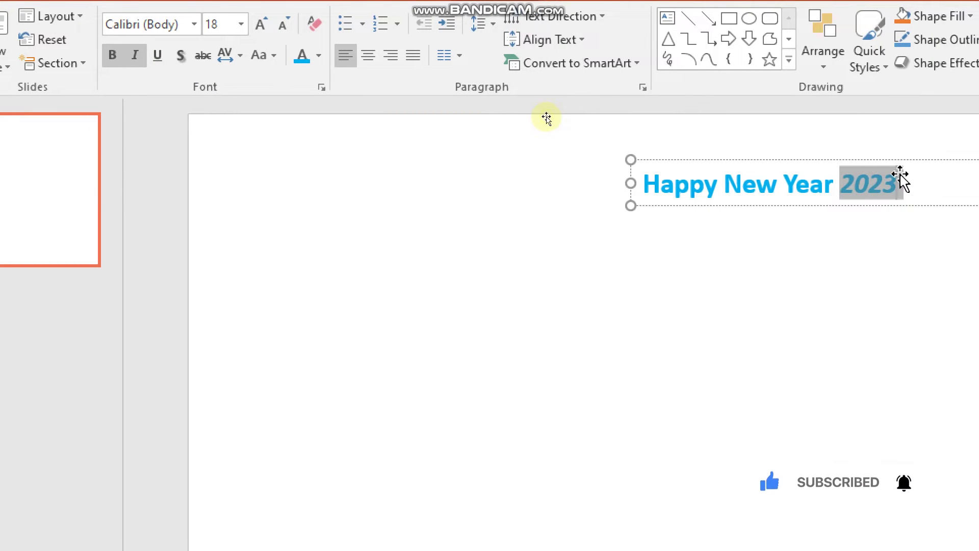
left_click(899, 183)
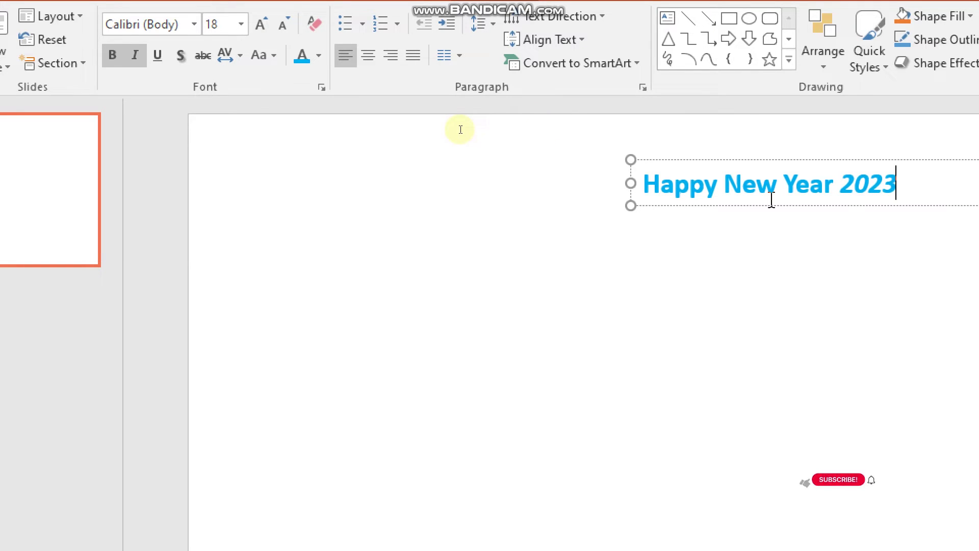
triple_click(643, 186)
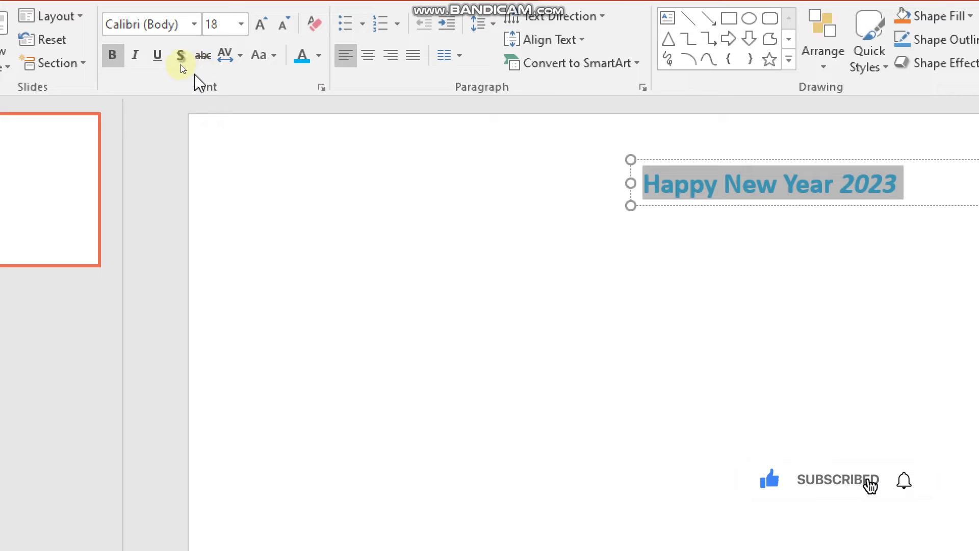
left_click(155, 57)
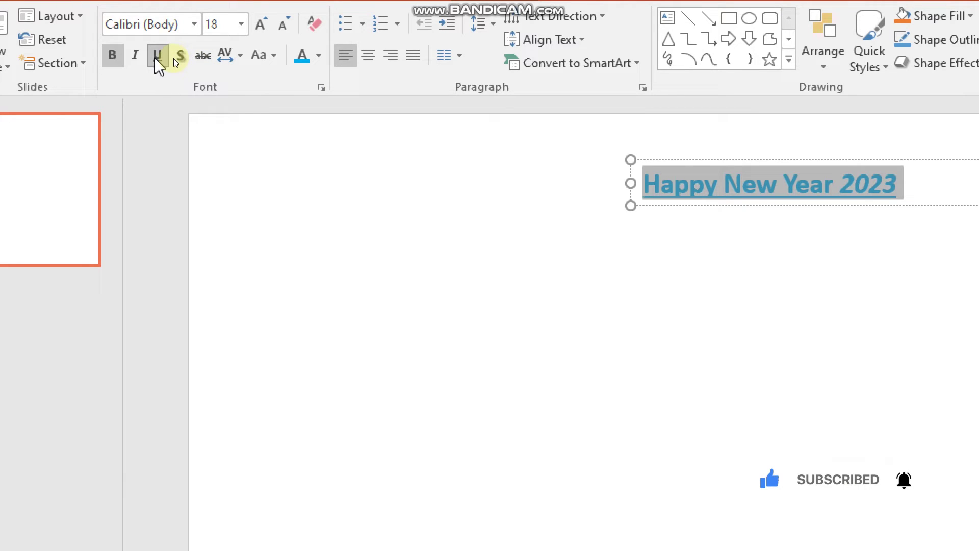
left_click(189, 57)
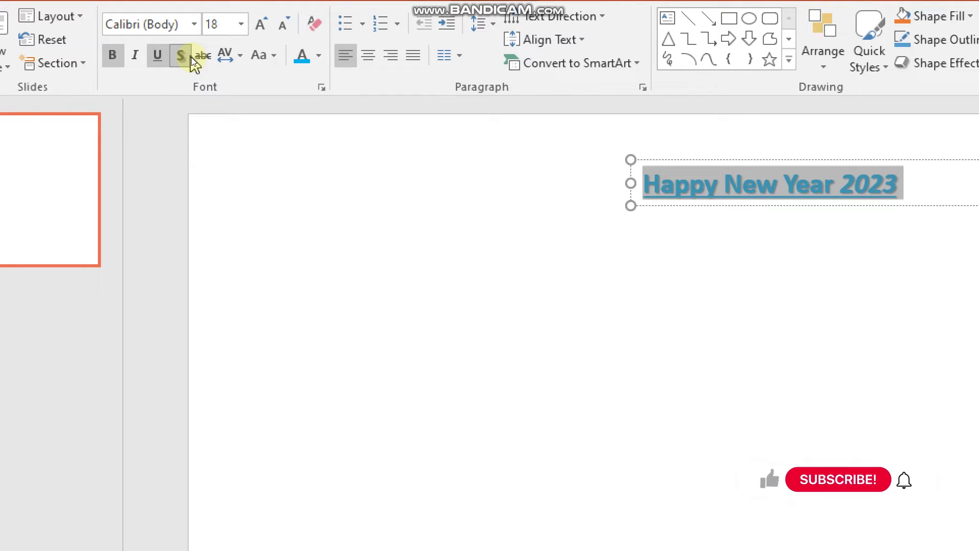
left_click(200, 57)
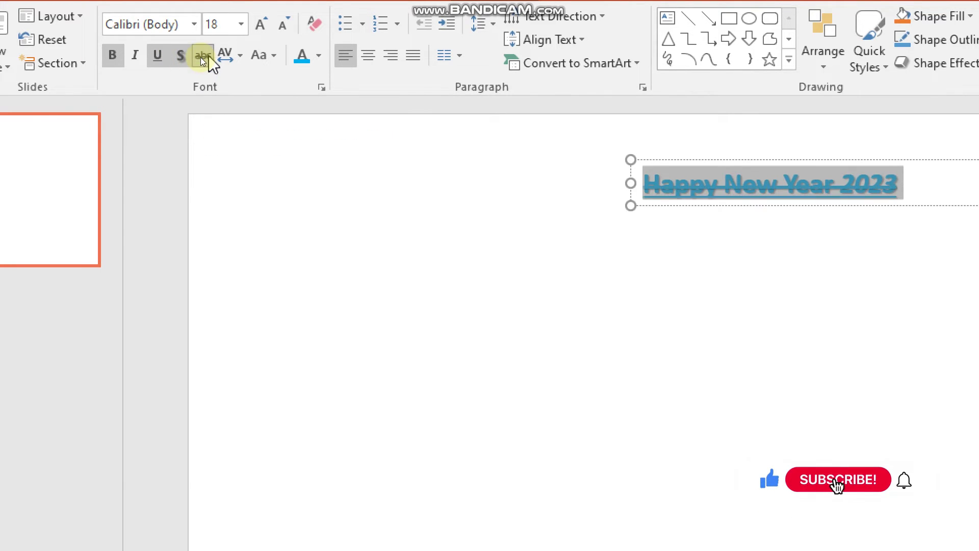
left_click(201, 56)
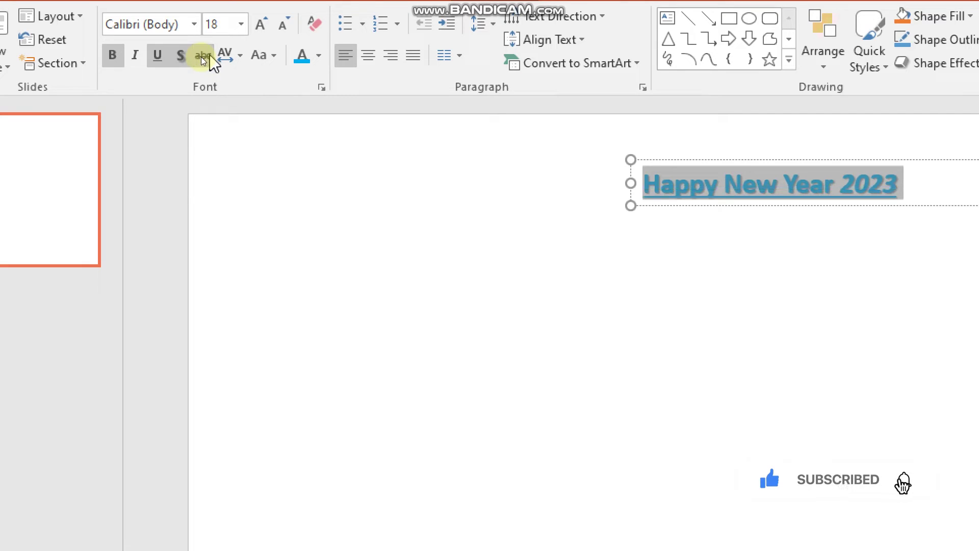
left_click(228, 55)
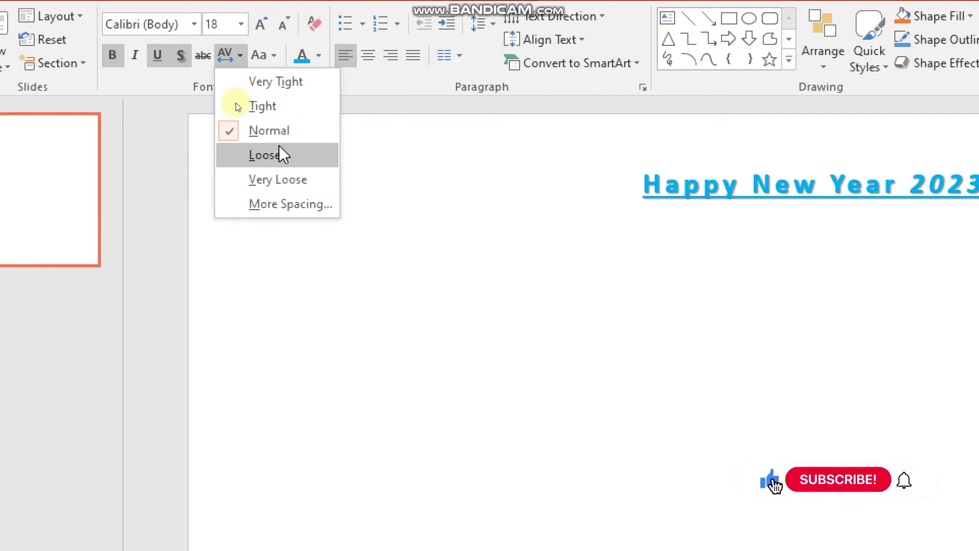
left_click(286, 131)
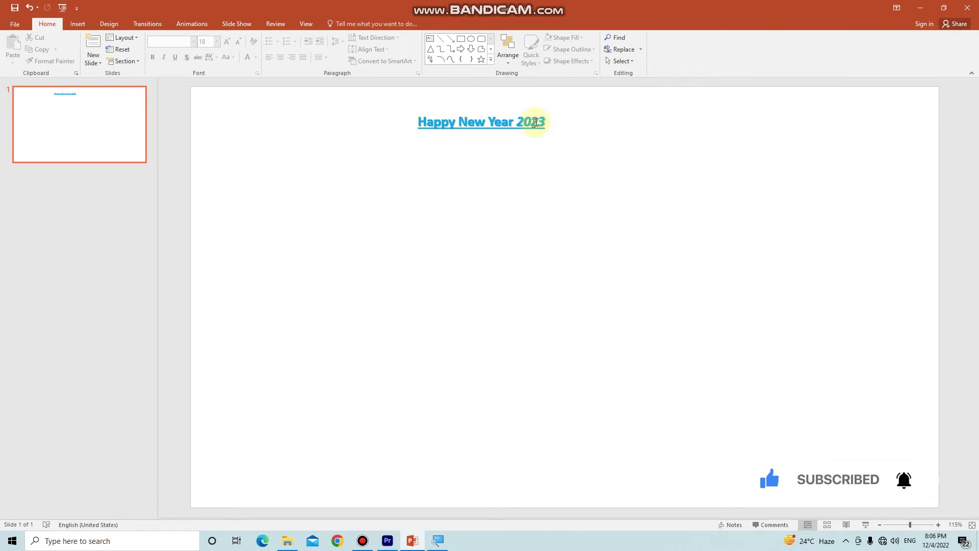
Shift the text box right and make '2023' black and non-italic.
left_click_drag(547, 123, 588, 122)
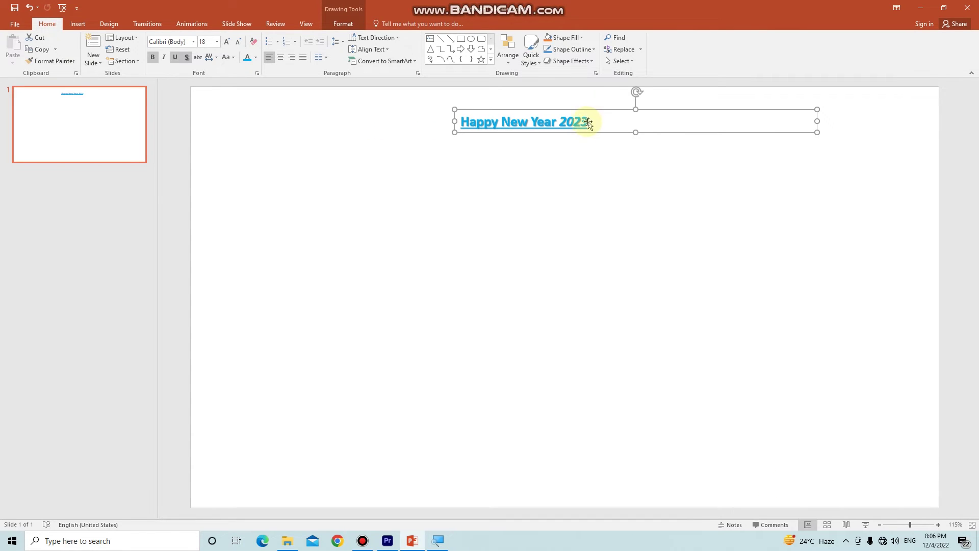
left_click_drag(590, 121, 560, 122)
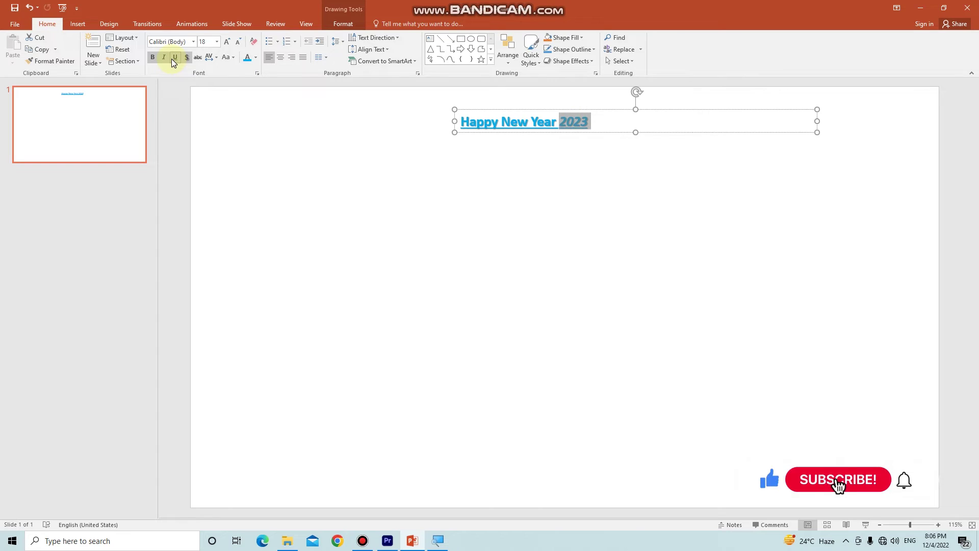
left_click(164, 58)
left_click(572, 121)
left_click_drag(588, 121, 560, 122)
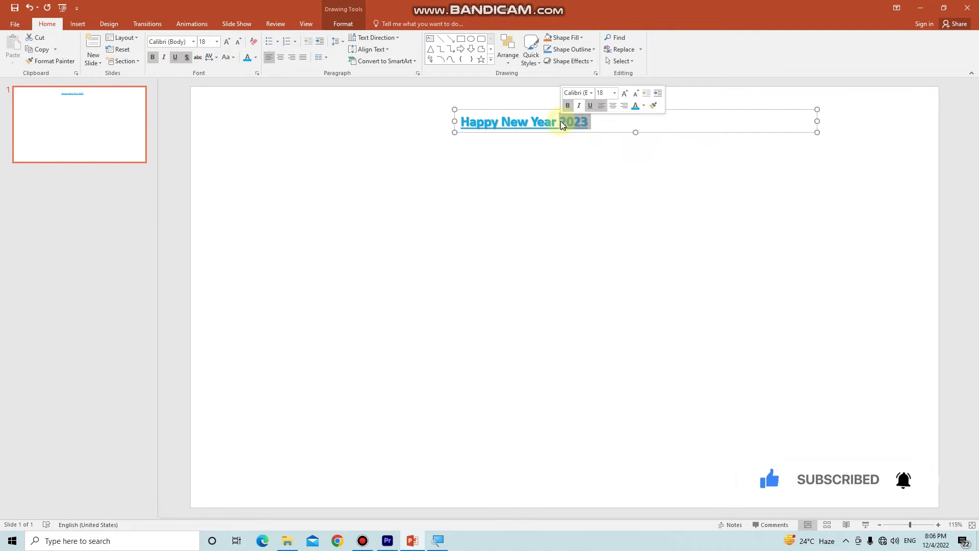
left_click(643, 105)
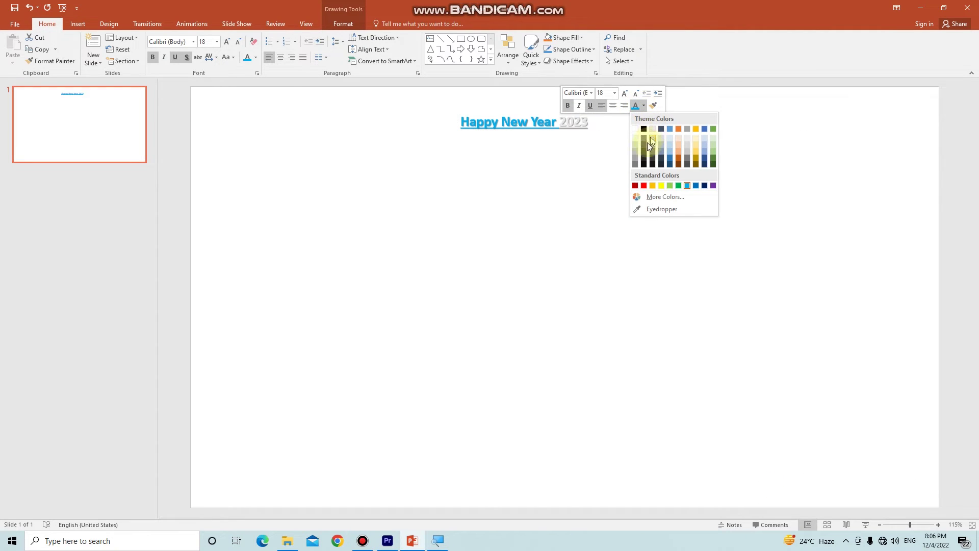
left_click(644, 161)
Colour 'Happy' red and 'Year' green.
left_click(549, 123)
left_click(495, 123)
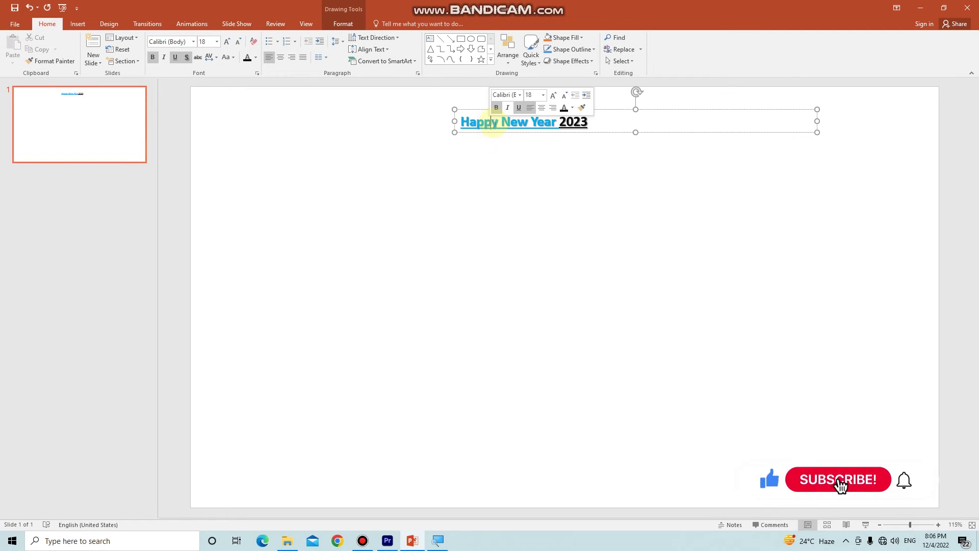
left_click_drag(499, 123, 461, 124)
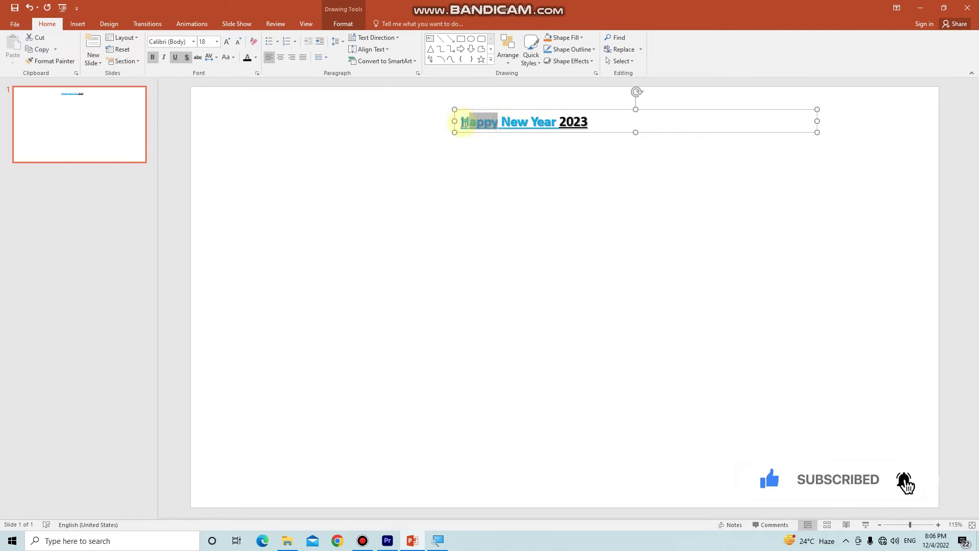
left_click(540, 106)
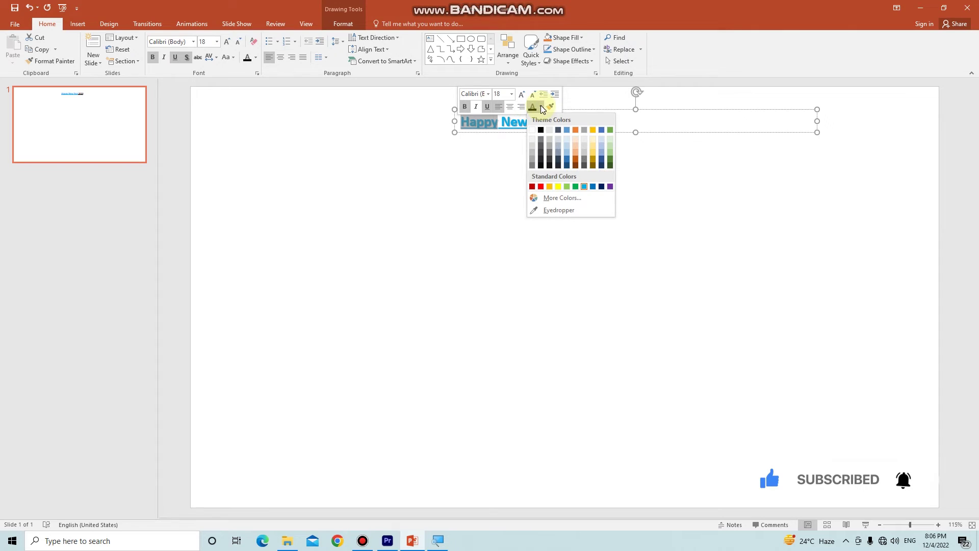
left_click(541, 188)
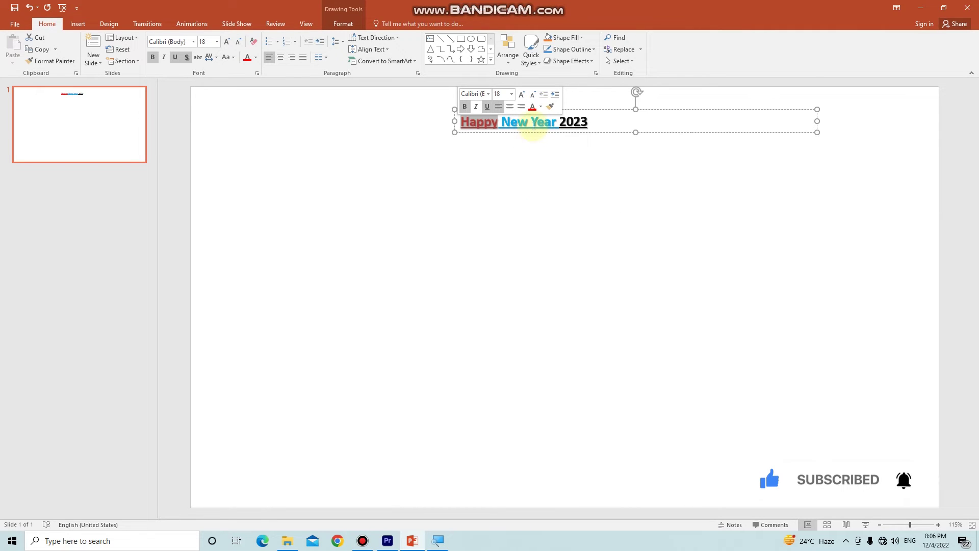
left_click_drag(532, 123, 556, 126)
left_click(635, 109)
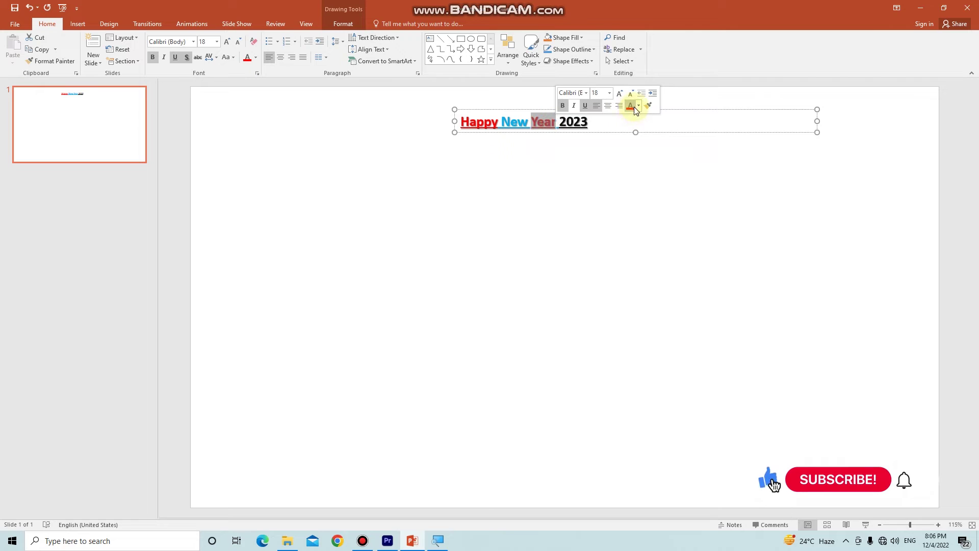
left_click(638, 106)
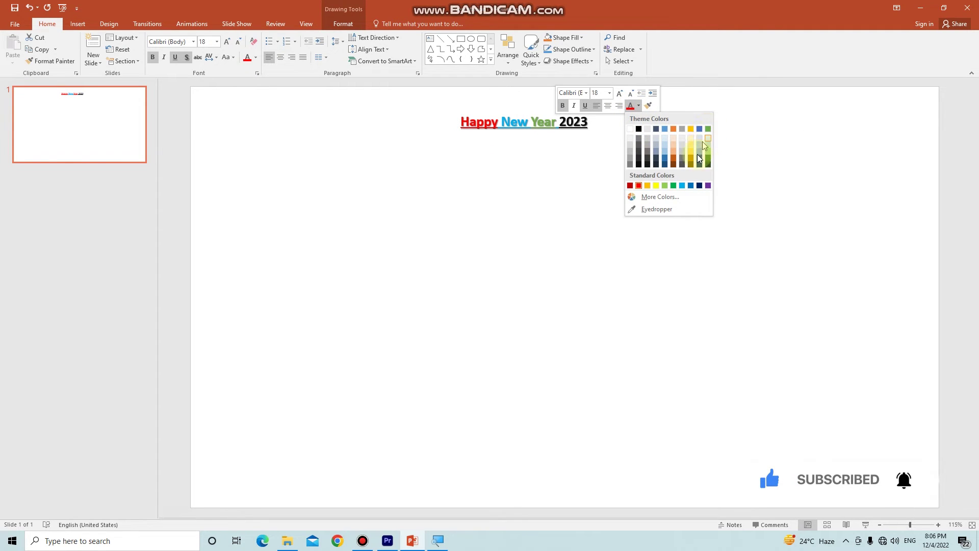
left_click(674, 186)
left_click(589, 137)
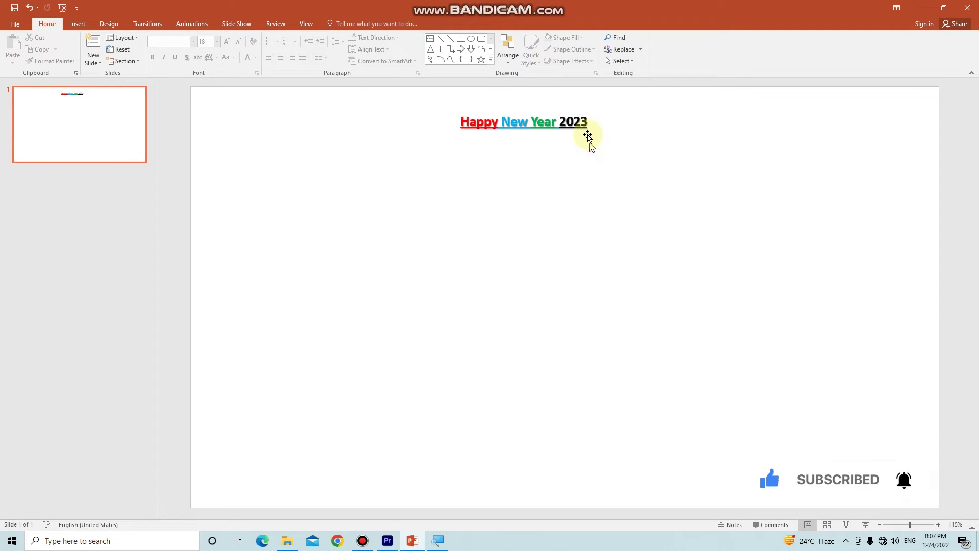
left_click(600, 123)
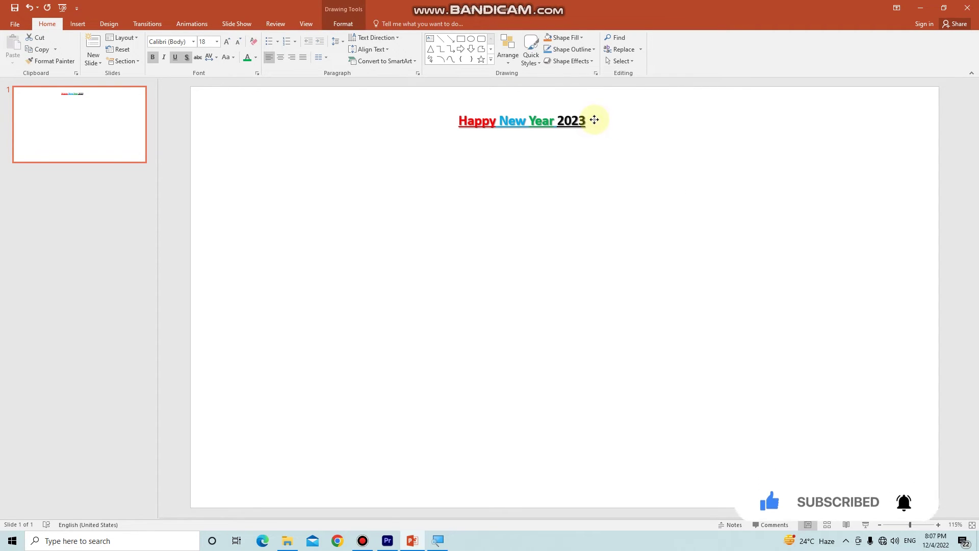
Narrow the text box and set the greeting to font size 60 so words stack.
mouse_move(815, 122)
left_mouse_down()
mouse_move(593, 128)
mouse_move(639, 132)
left_mouse_up()
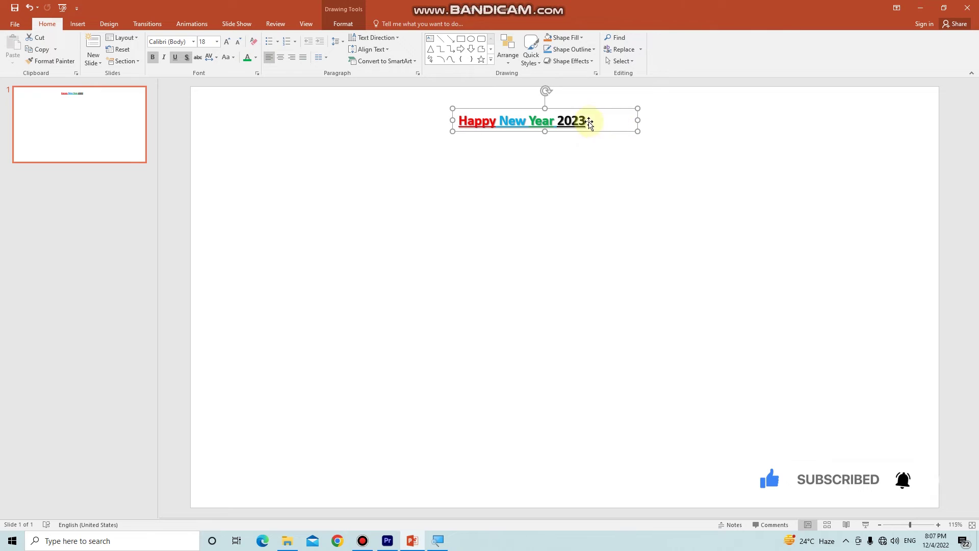
left_click_drag(586, 120, 459, 121)
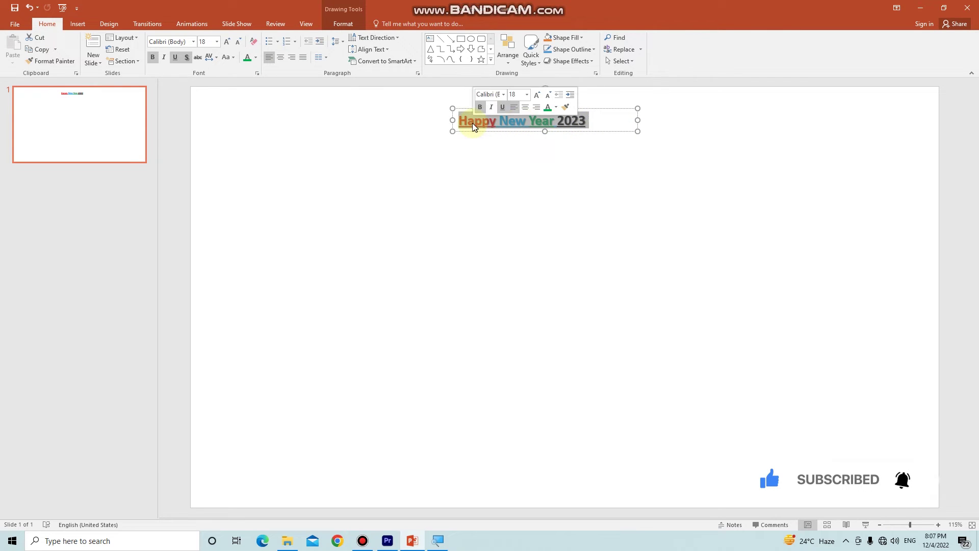
left_click(527, 96)
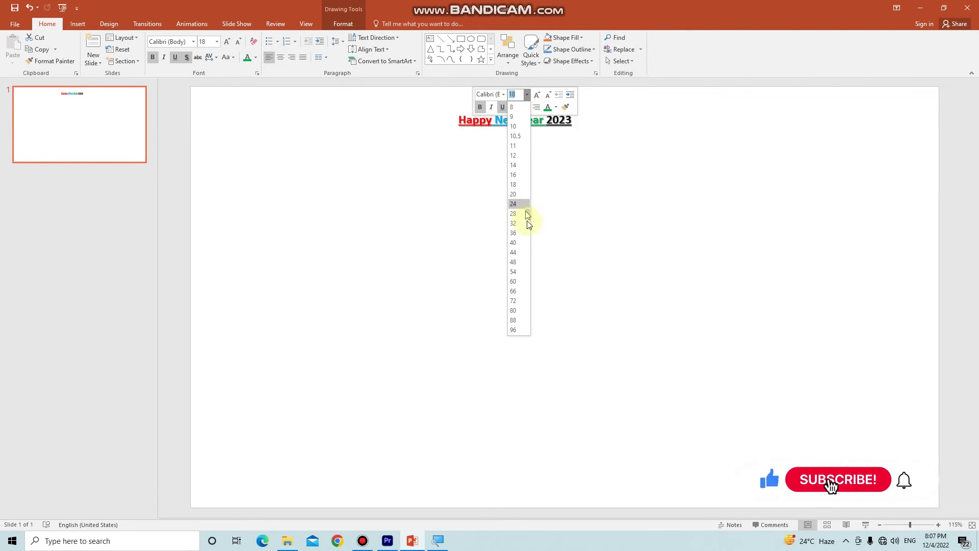
left_click(528, 281)
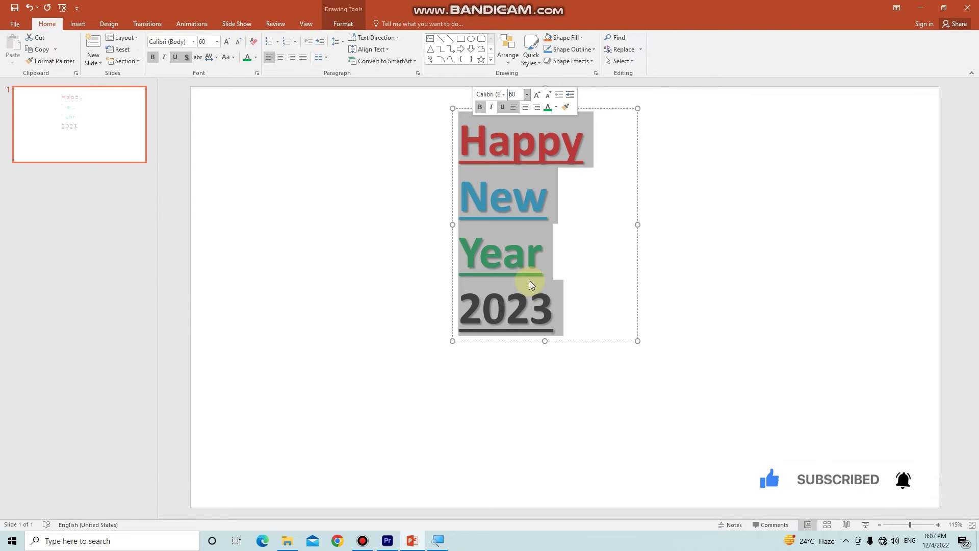
Centre-align the stacked greeting lines.
left_click(614, 219)
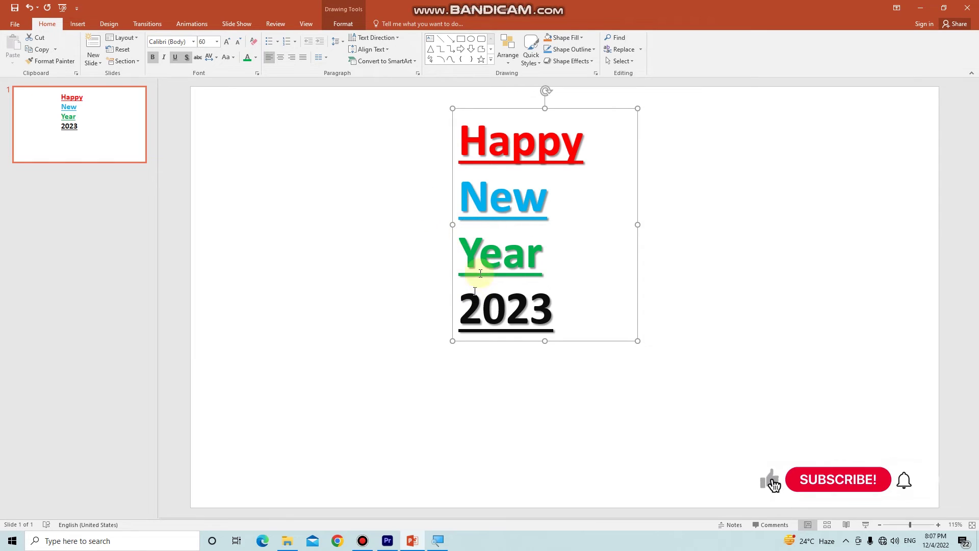
left_click(283, 59)
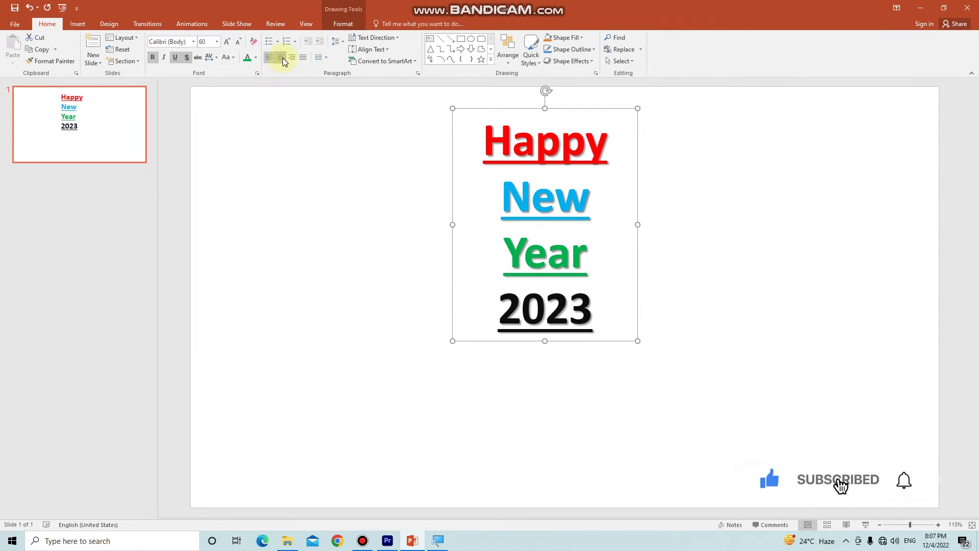
left_click(303, 58)
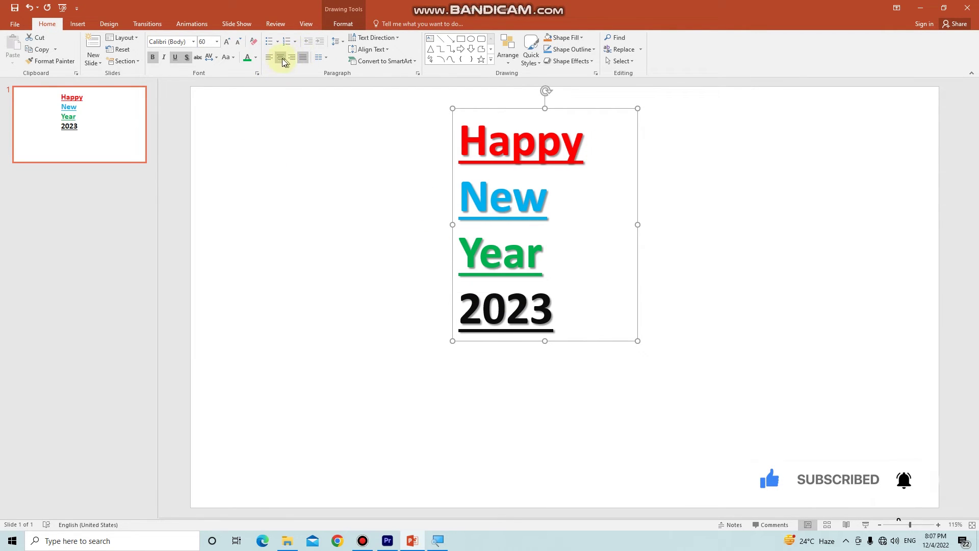
left_click(283, 60)
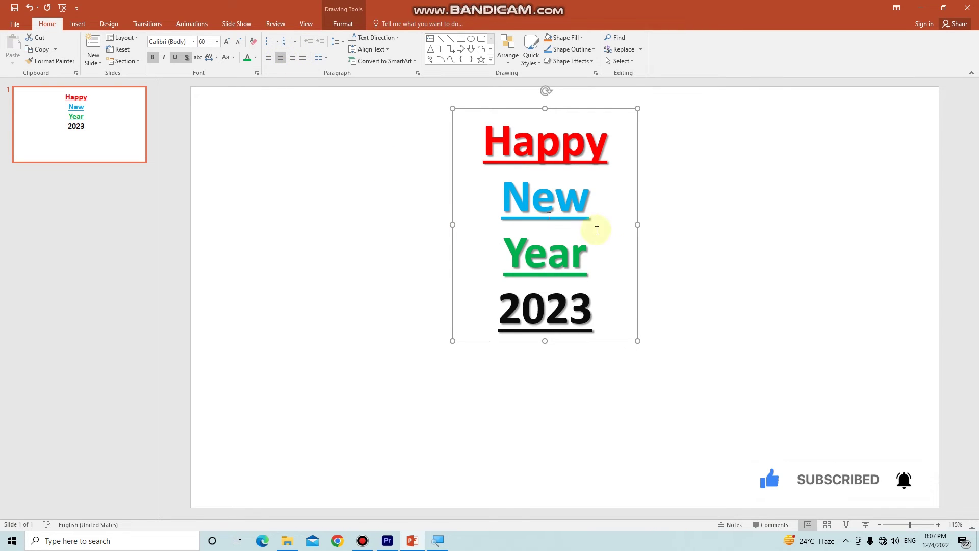
left_click(693, 204)
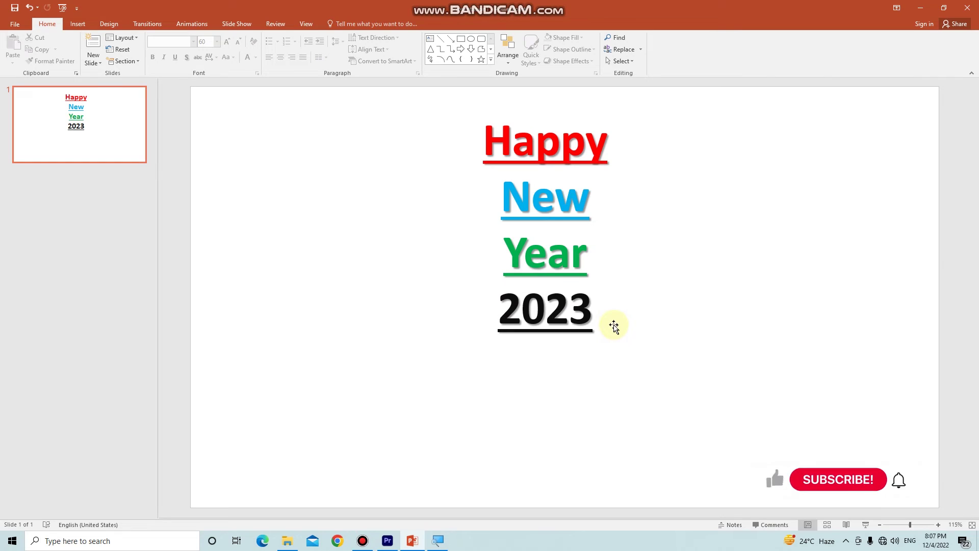
Remove the underline from 'New', leaving only 'Happy' and 'Year' underlined.
left_click_drag(599, 329, 531, 329)
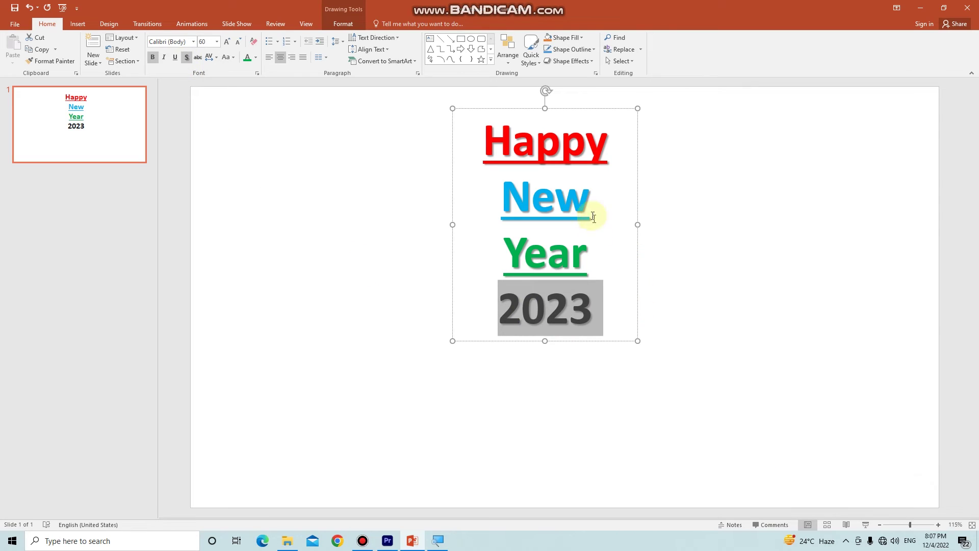
left_click_drag(594, 202, 501, 200)
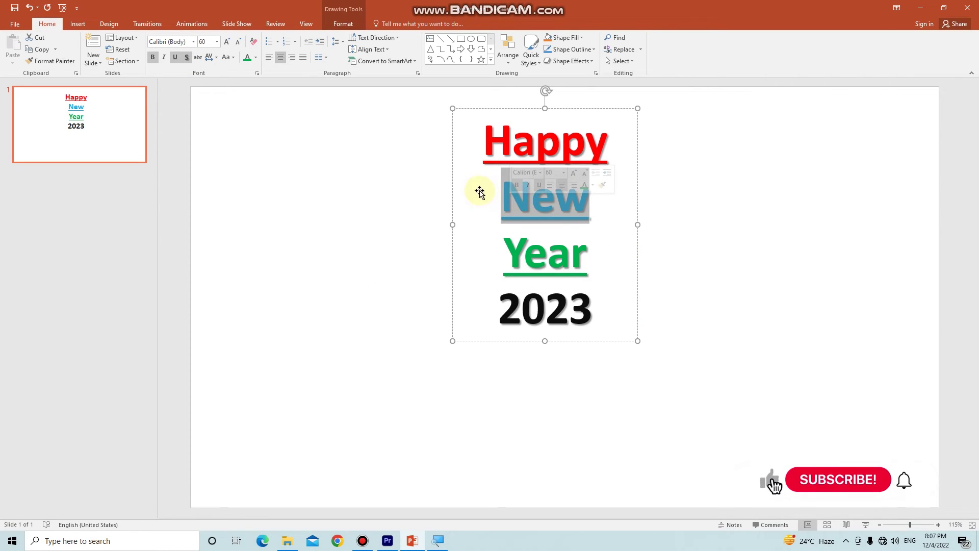
left_click(176, 58)
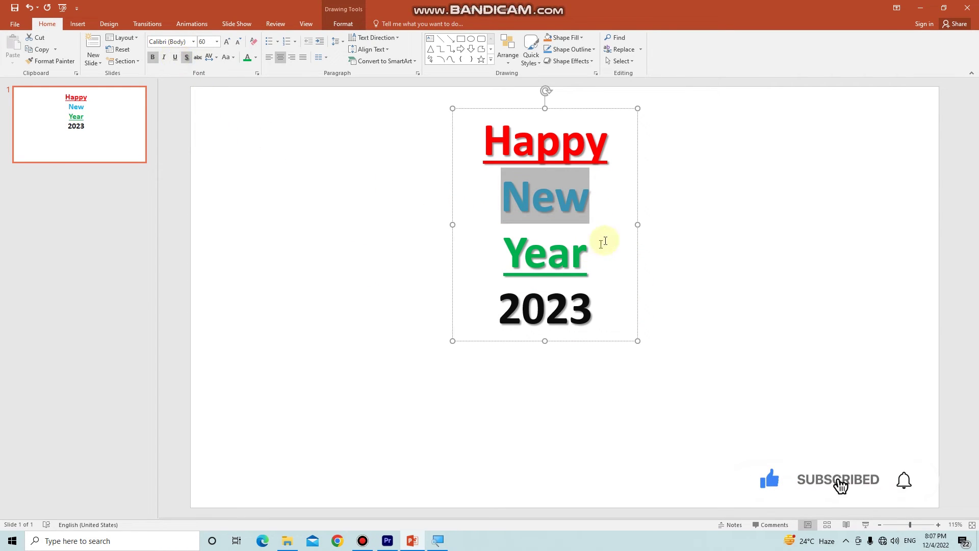
left_click(598, 246)
Nudge the stacked Happy New Year 2023 text box slightly down and left.
left_click(707, 226)
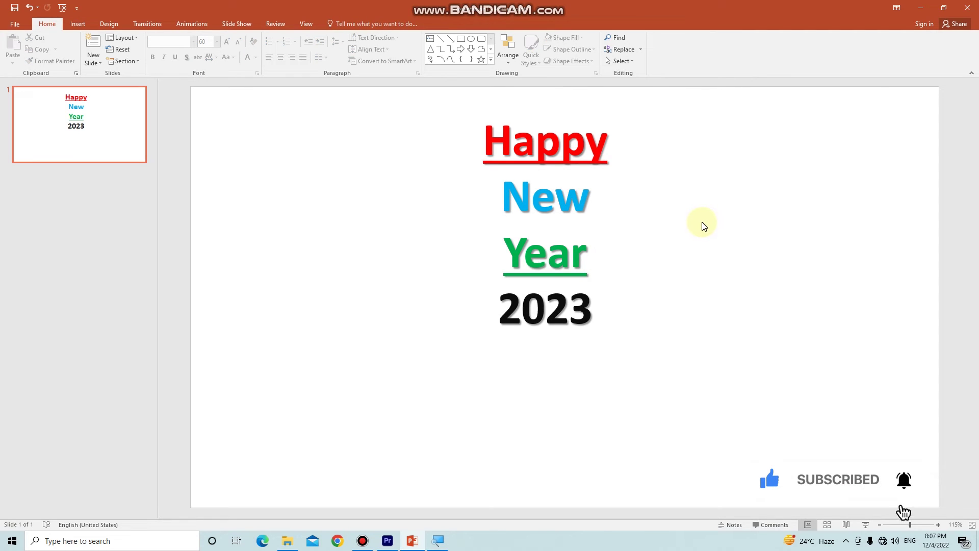
left_click_drag(485, 124, 481, 133)
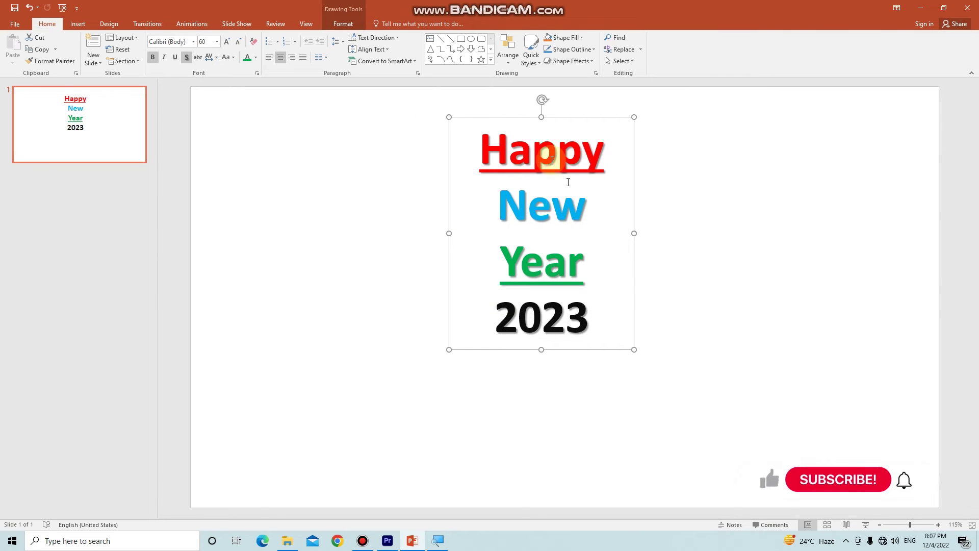
left_click(649, 227)
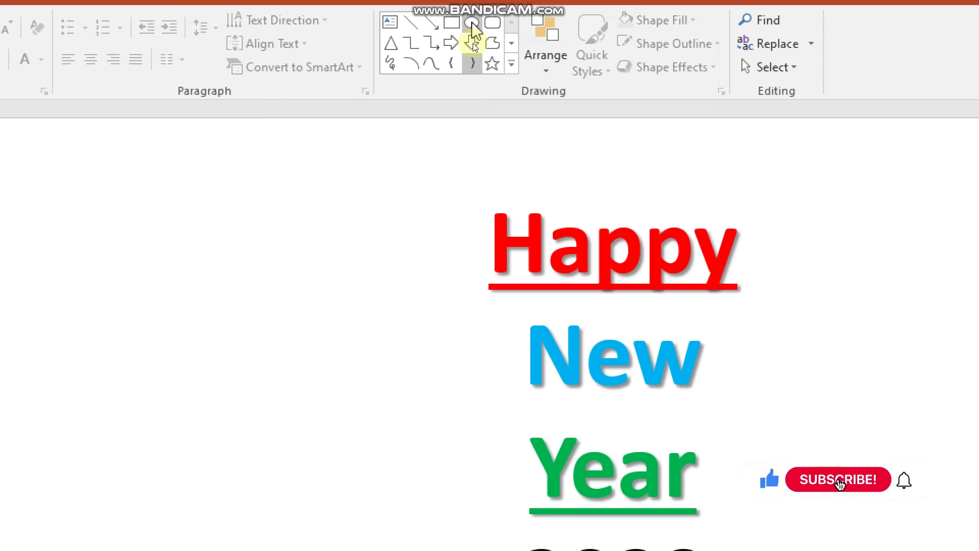
Draw a blue Down Arrow beside the greeting, sized and placed about as tall as the text.
left_click(475, 47)
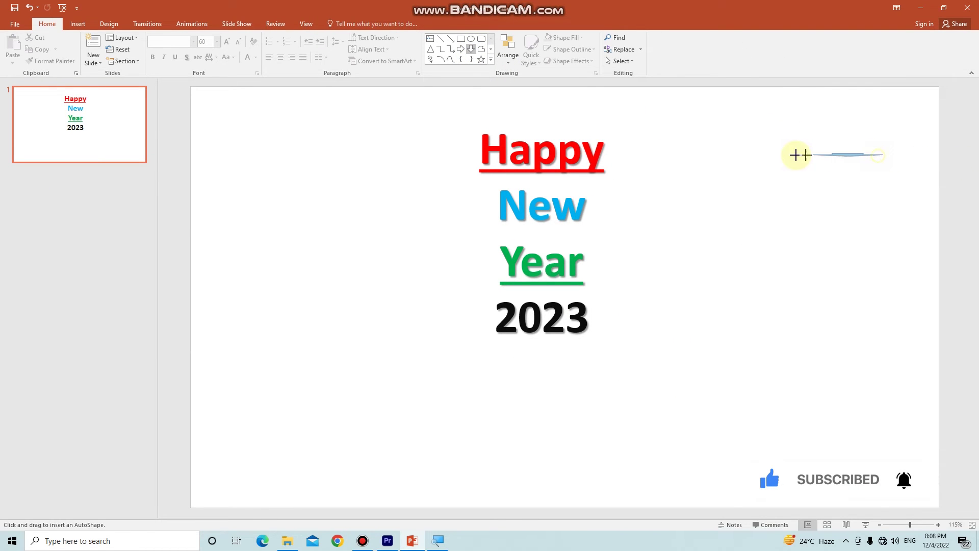
left_click_drag(798, 155, 703, 396)
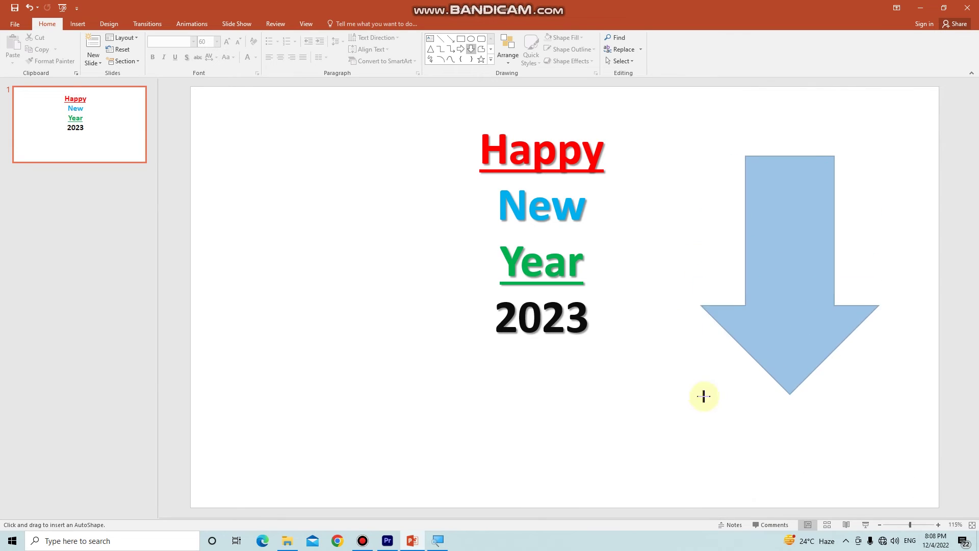
left_click_drag(703, 395, 712, 387)
left_click_drag(805, 306, 703, 280)
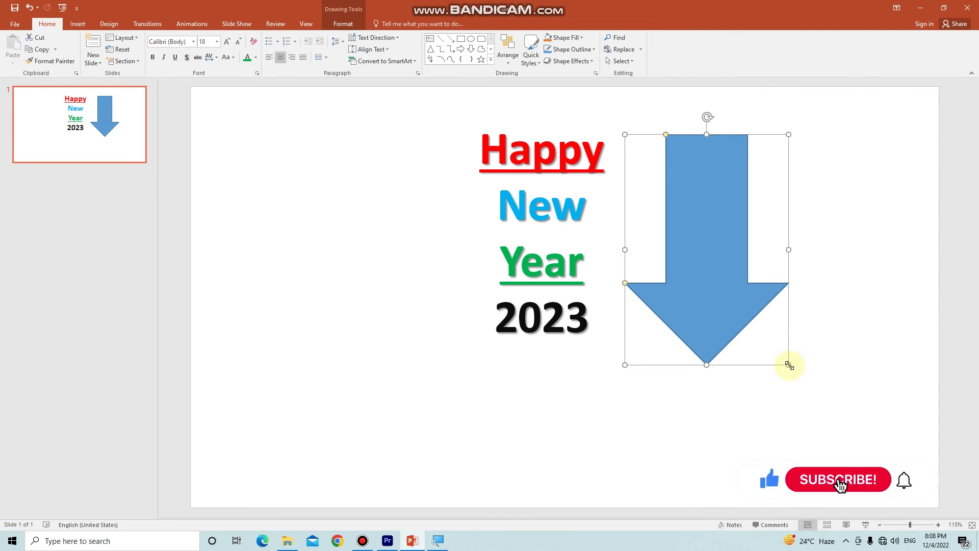
left_click_drag(789, 365, 753, 349)
left_click_drag(703, 308, 703, 300)
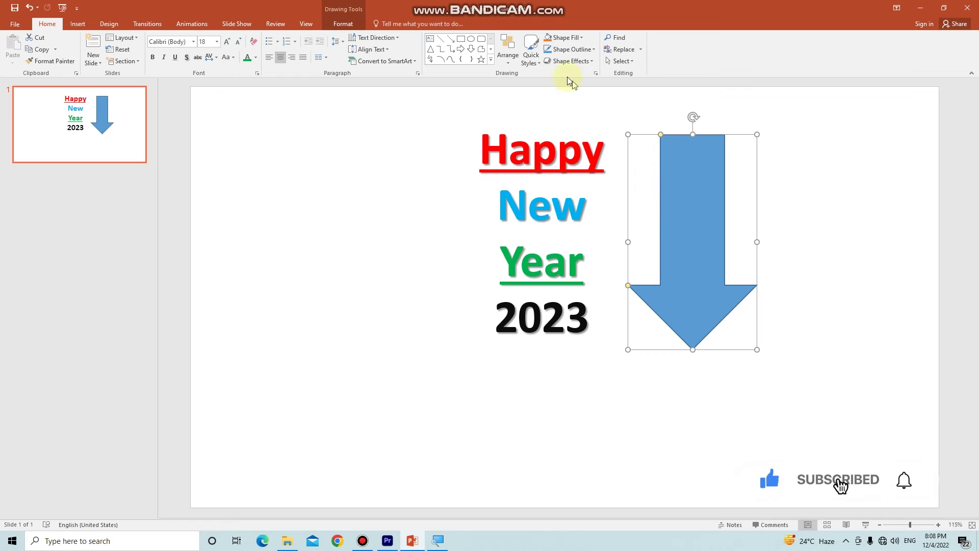
left_click(530, 49)
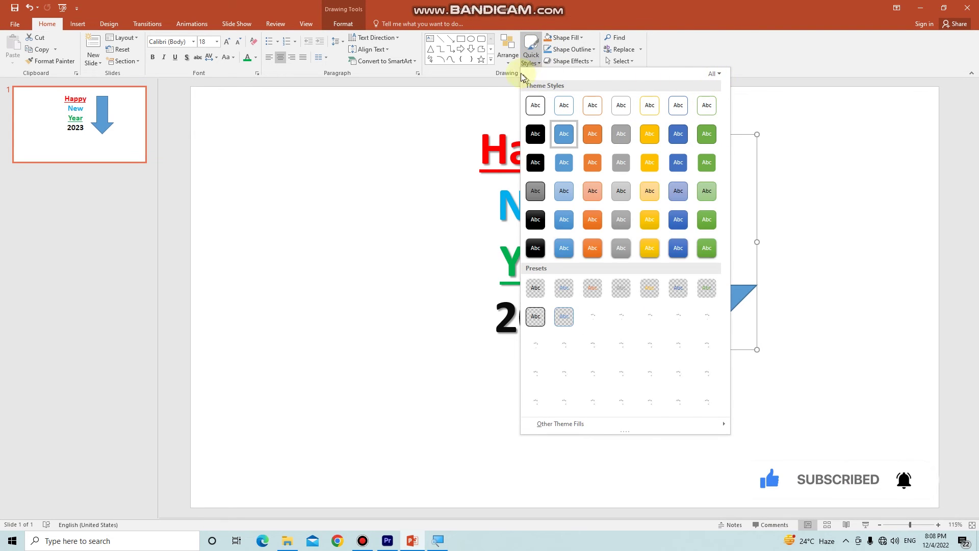
Fill the down arrow with near-black and apply a solid black shape style.
left_click(414, 91)
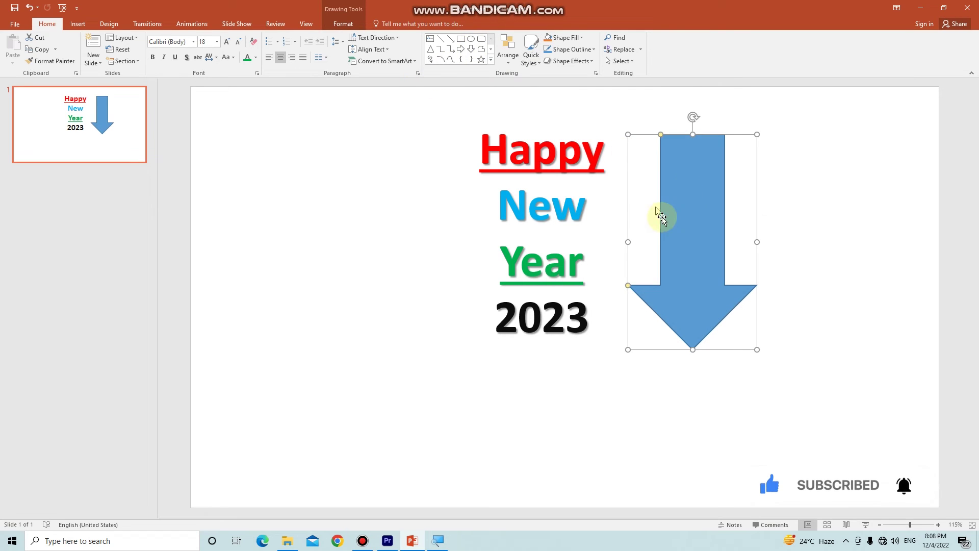
right_click(686, 208)
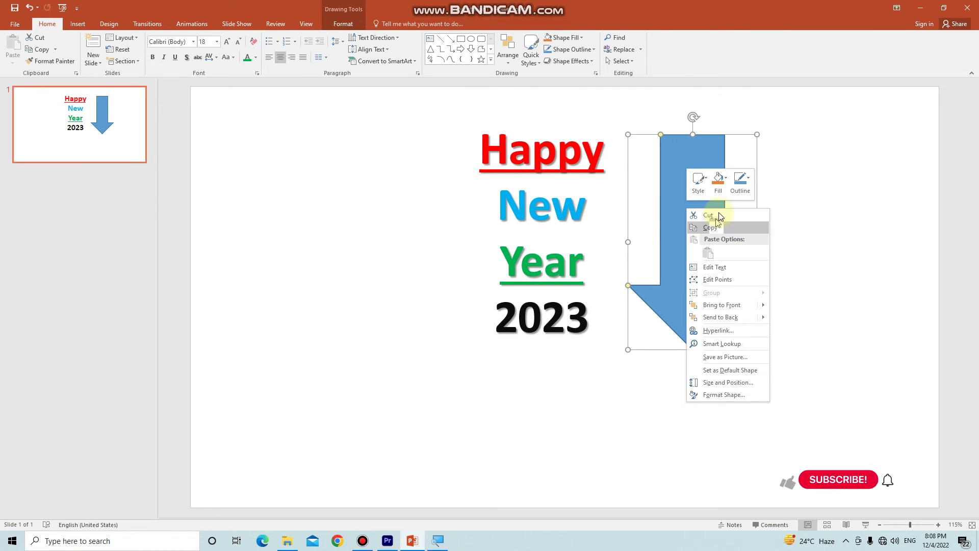
left_click(720, 184)
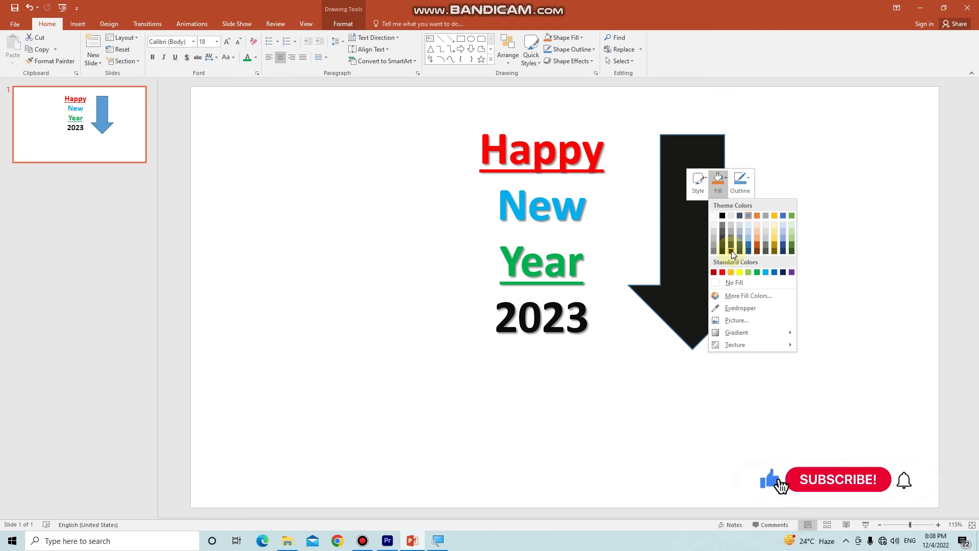
left_click(674, 213)
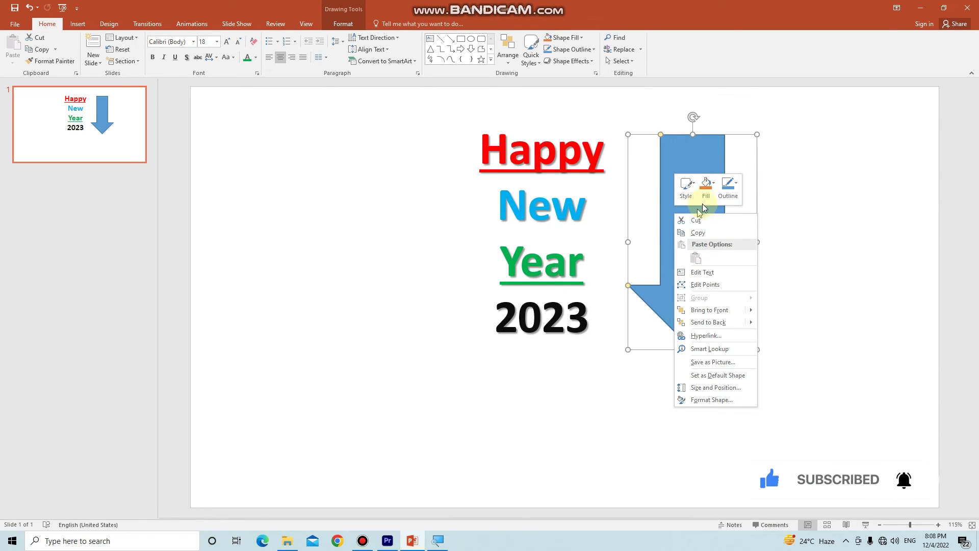
left_click(702, 197)
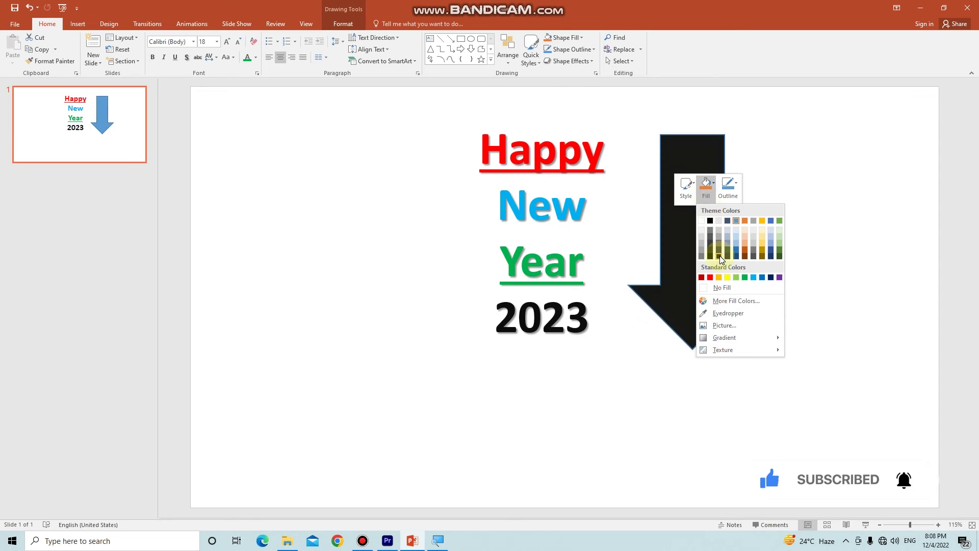
left_click(720, 255)
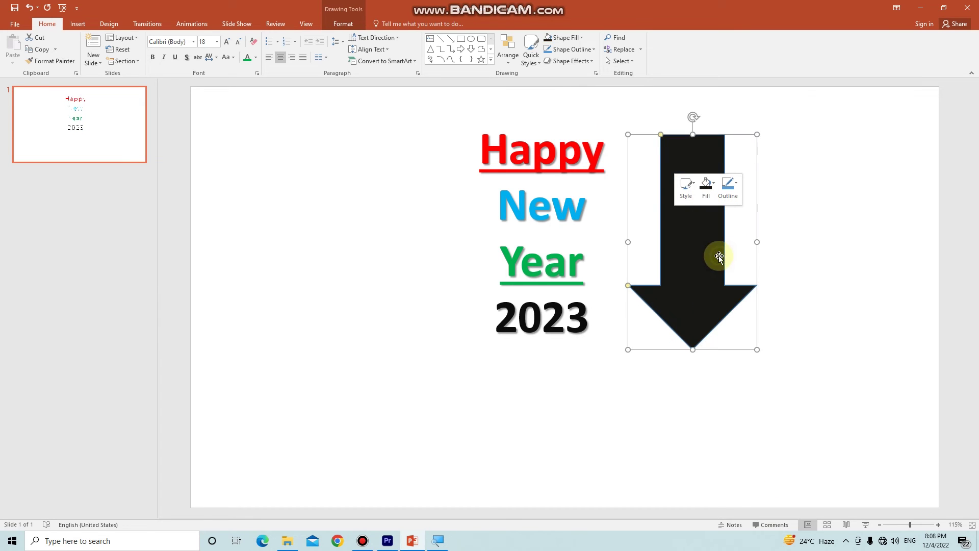
left_click(693, 196)
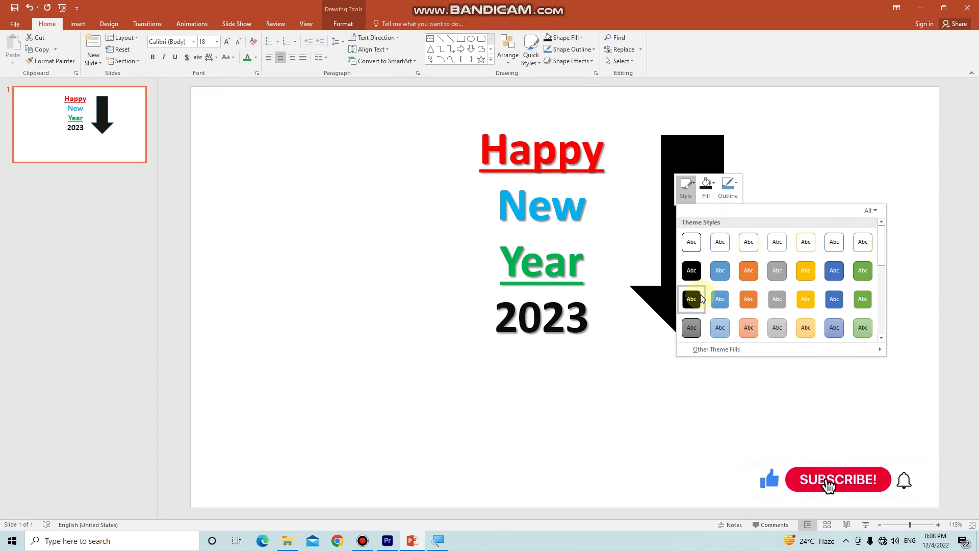
left_click(692, 276)
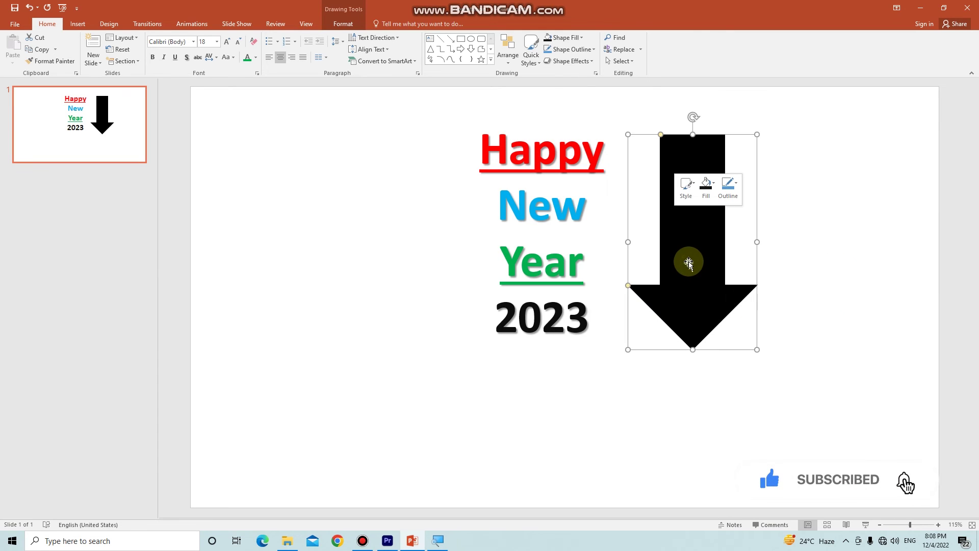
Copy the black down arrow, nudge it slightly left, and call up Paste Options on the empty slide.
right_click(694, 241)
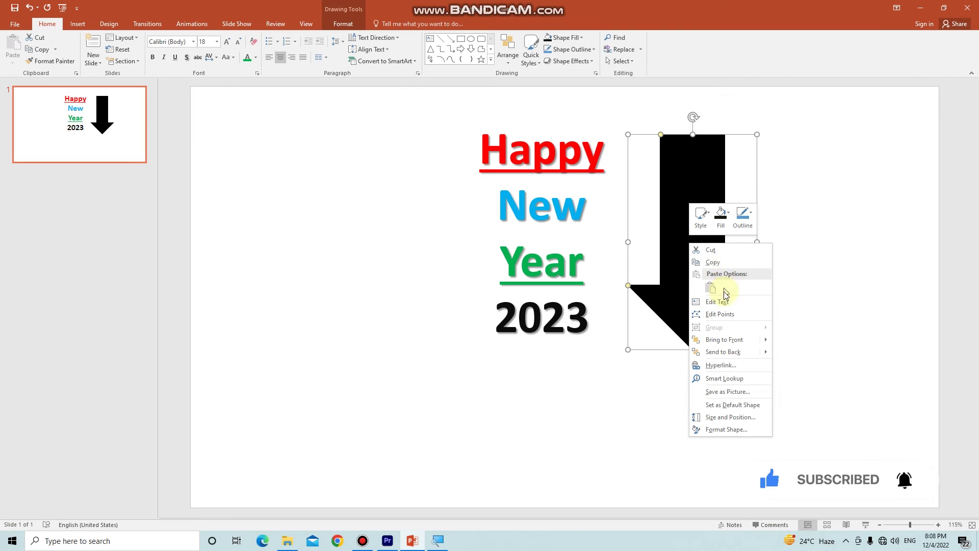
left_click(671, 191)
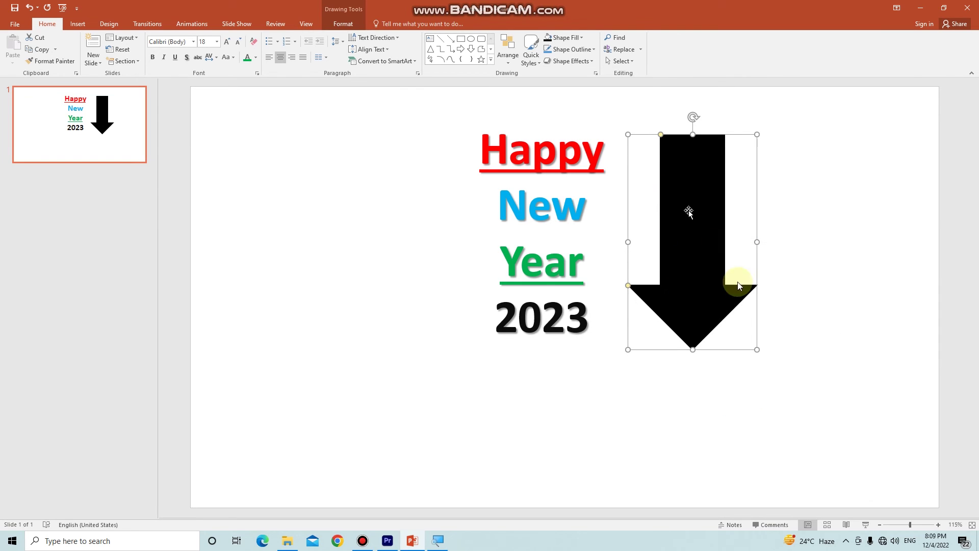
right_click(697, 270)
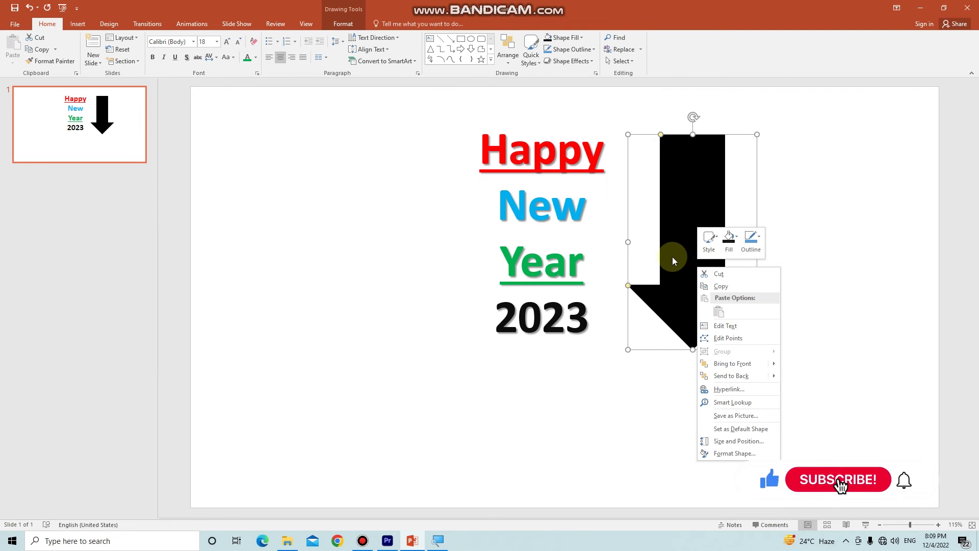
left_click(728, 291)
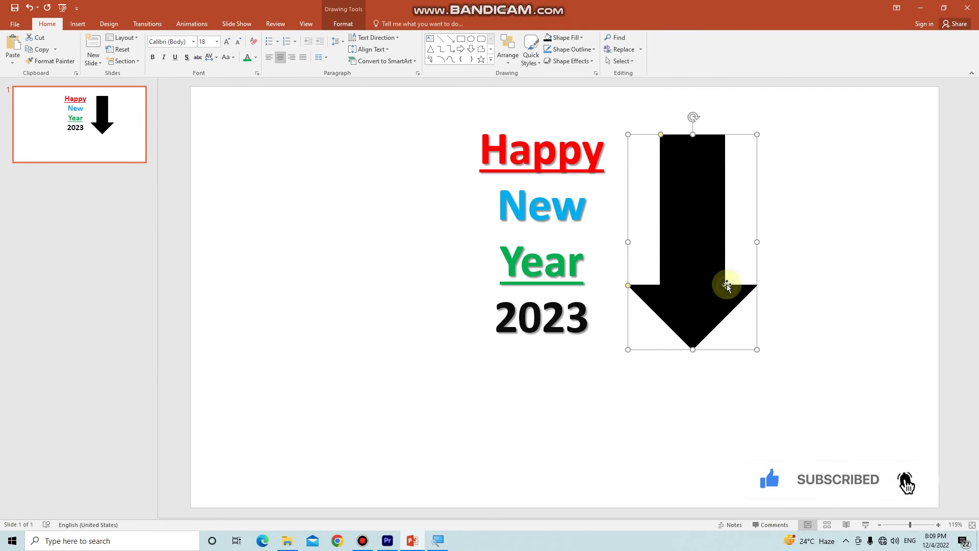
mouse_move(693, 247)
left_mouse_down()
mouse_move(666, 248)
mouse_move(678, 242)
left_mouse_up()
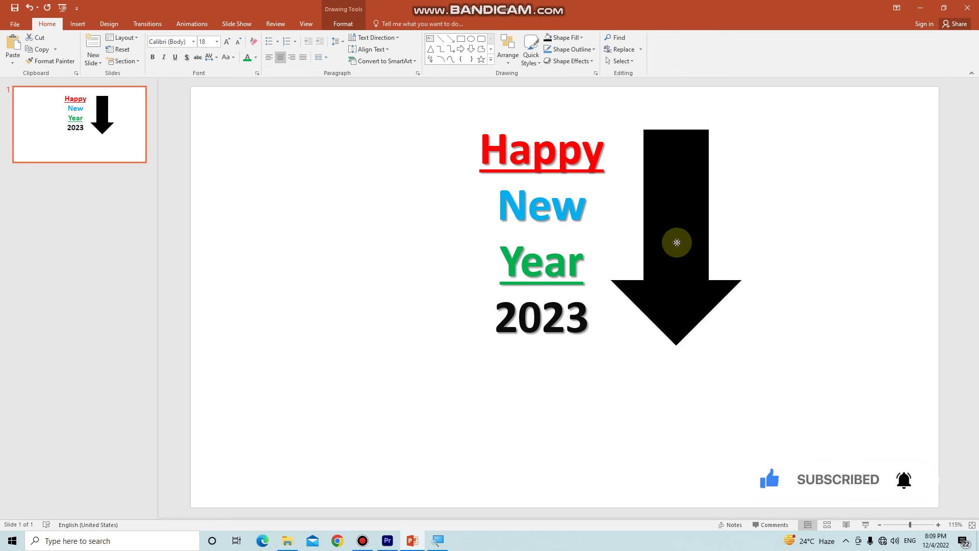
right_click(410, 240)
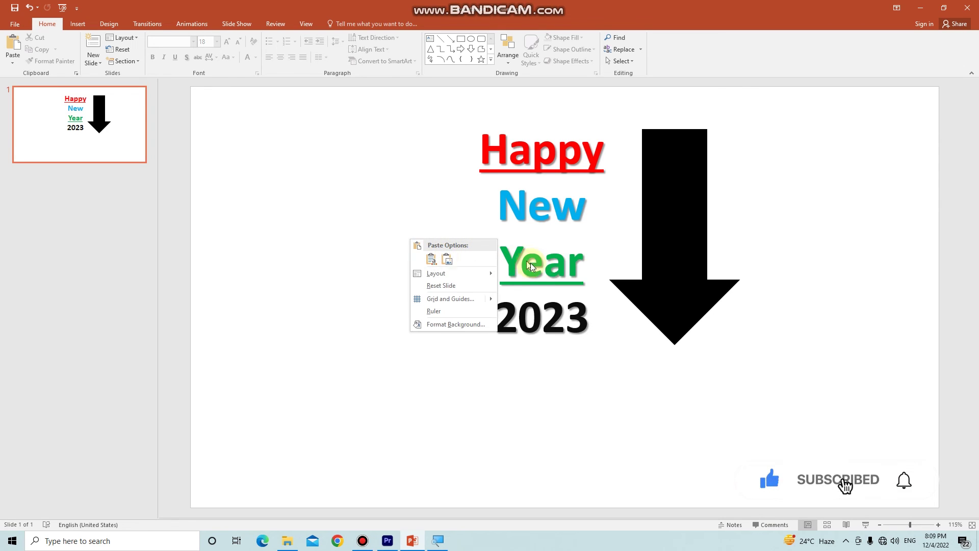
Paste the arrow as a picture left of the greeting and rotate it to point straight up.
left_click(448, 260)
left_click_drag(564, 262, 409, 203)
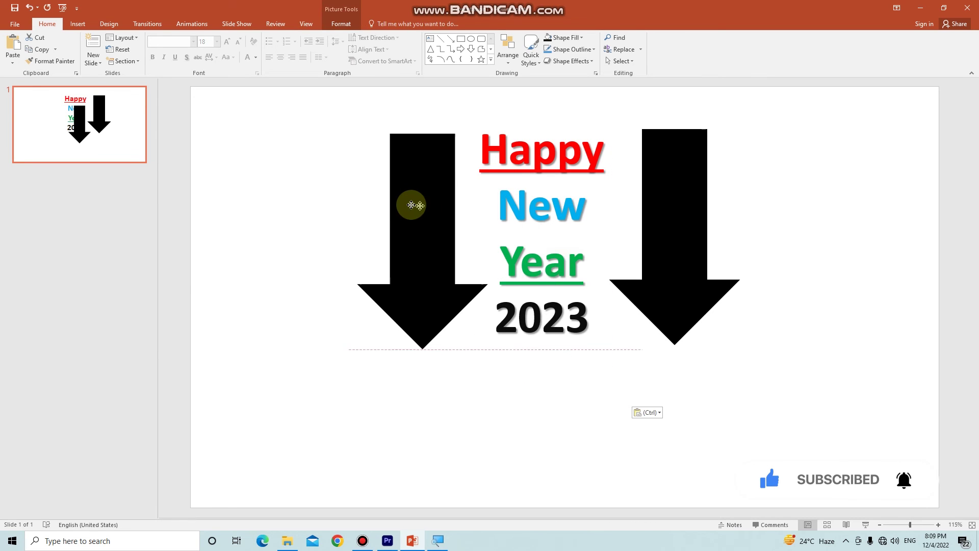
left_click_drag(678, 227, 696, 235)
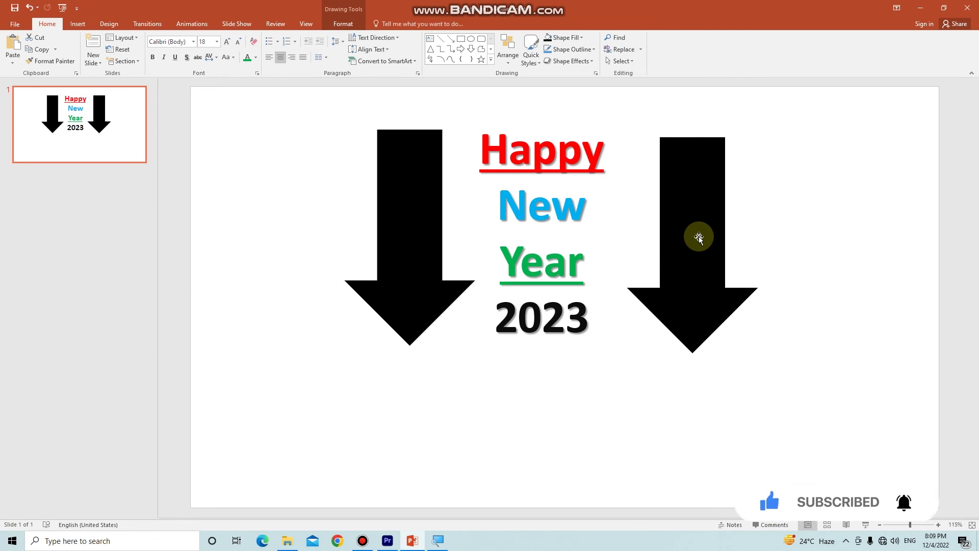
left_click(426, 239)
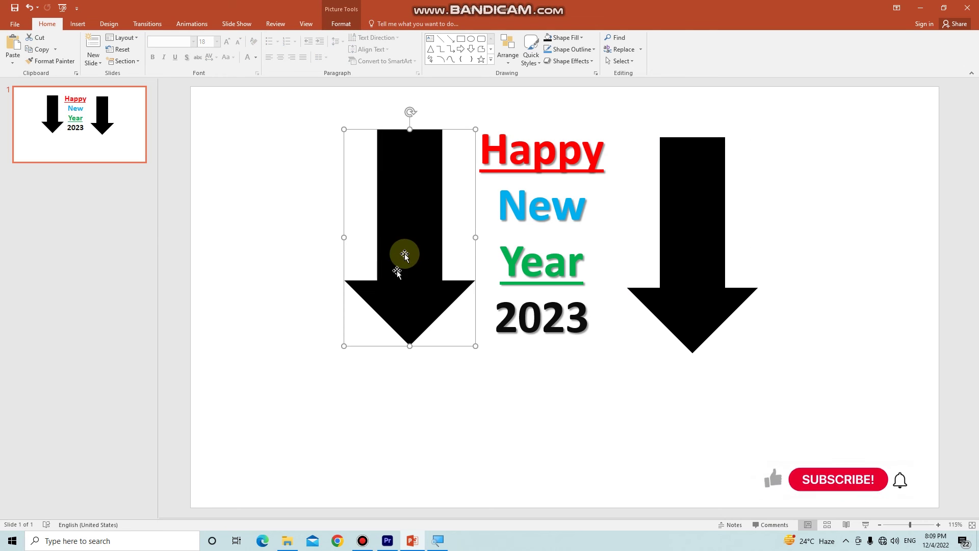
left_click_drag(410, 111, 416, 363)
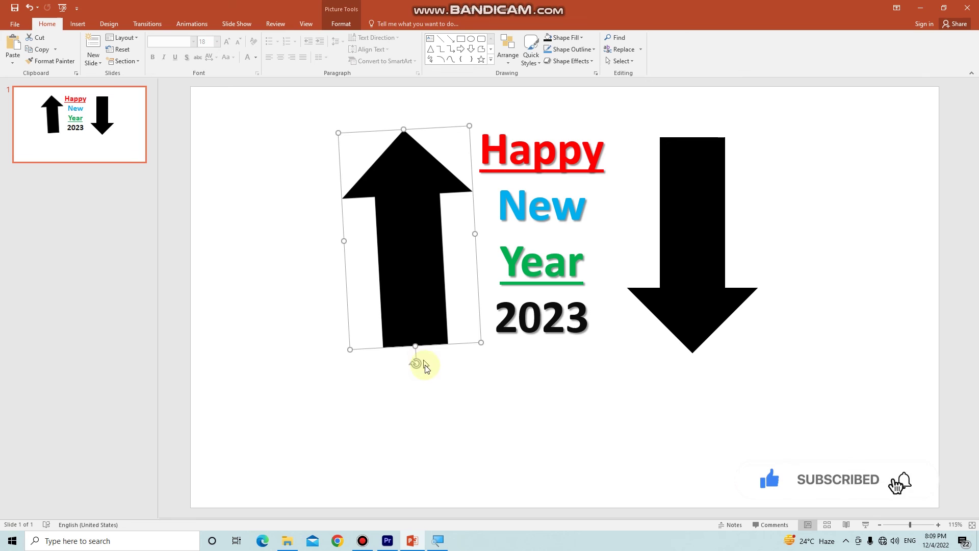
left_click_drag(414, 364, 410, 363)
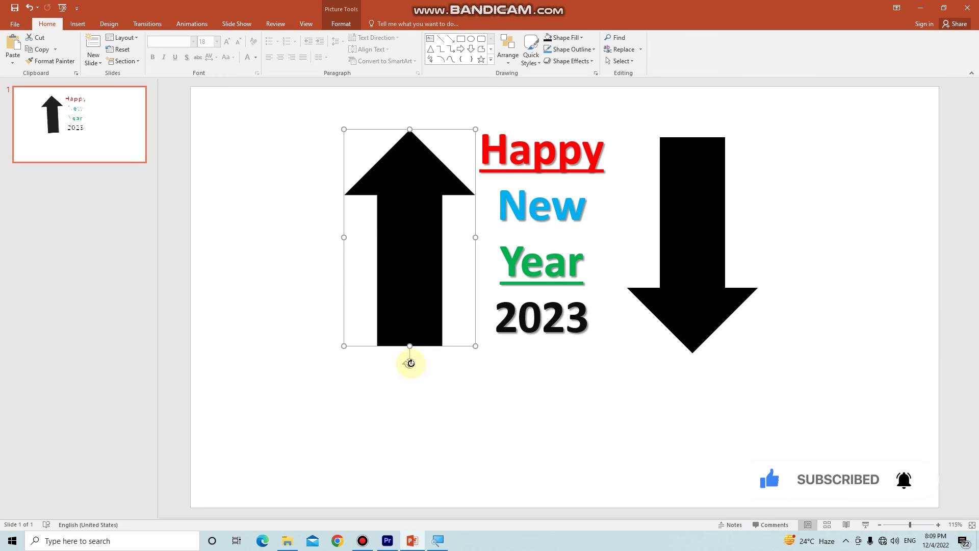
left_click_drag(415, 319, 408, 317)
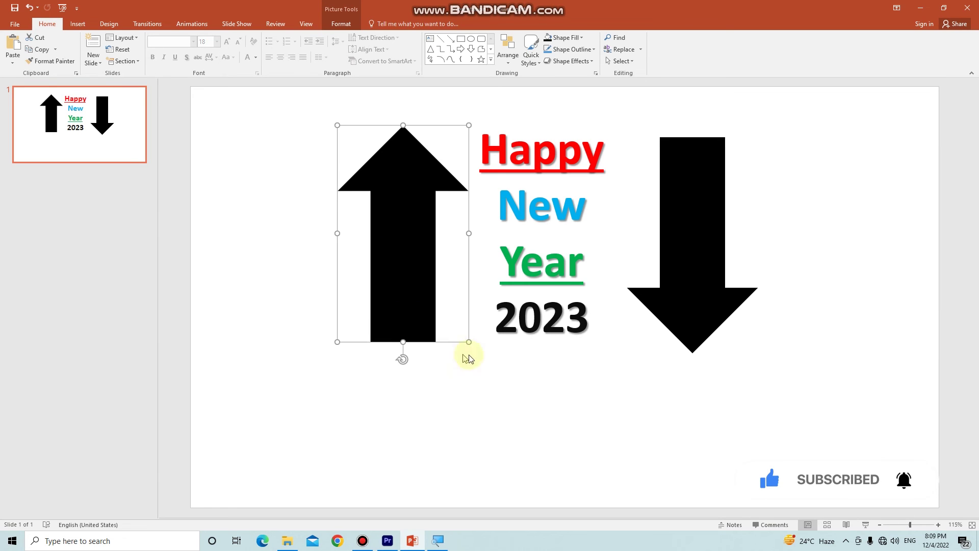
Undo an accidental extra paste, keeping the upright up-arrow picture selected.
right_click(410, 284)
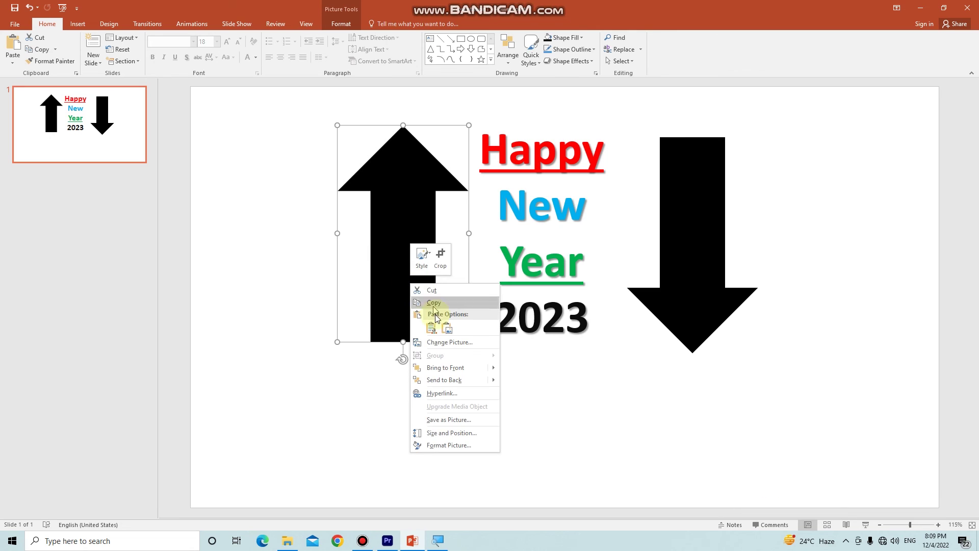
left_click(390, 258)
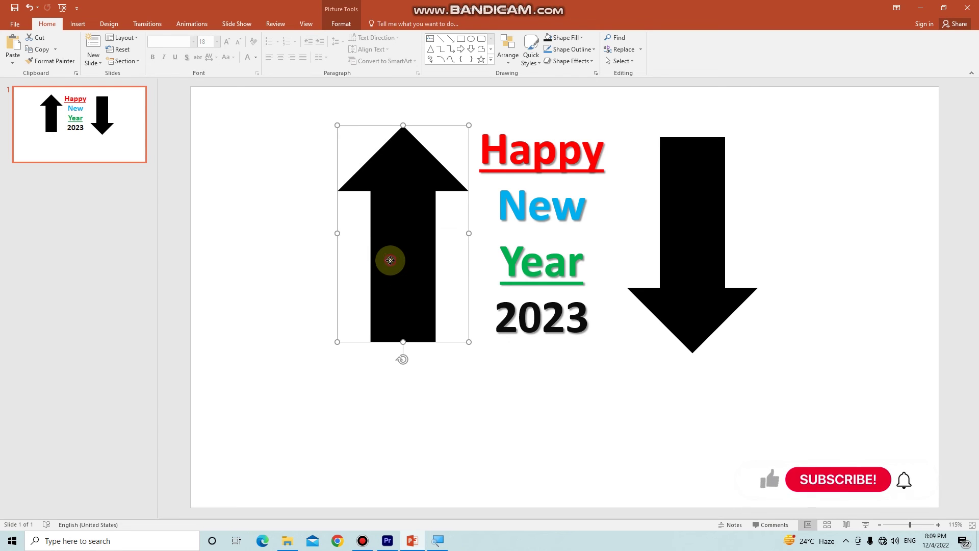
right_click(391, 260)
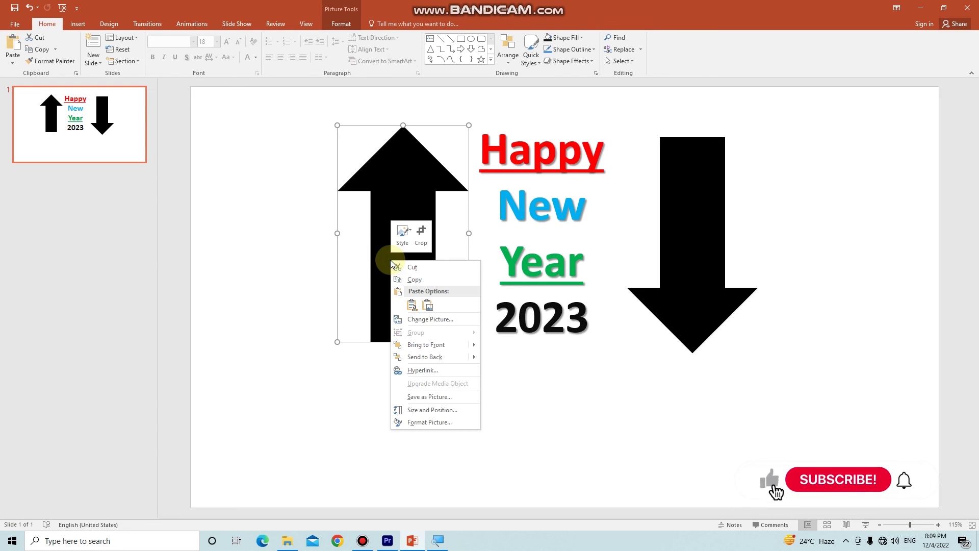
left_click(426, 305)
key("ctrl+z")
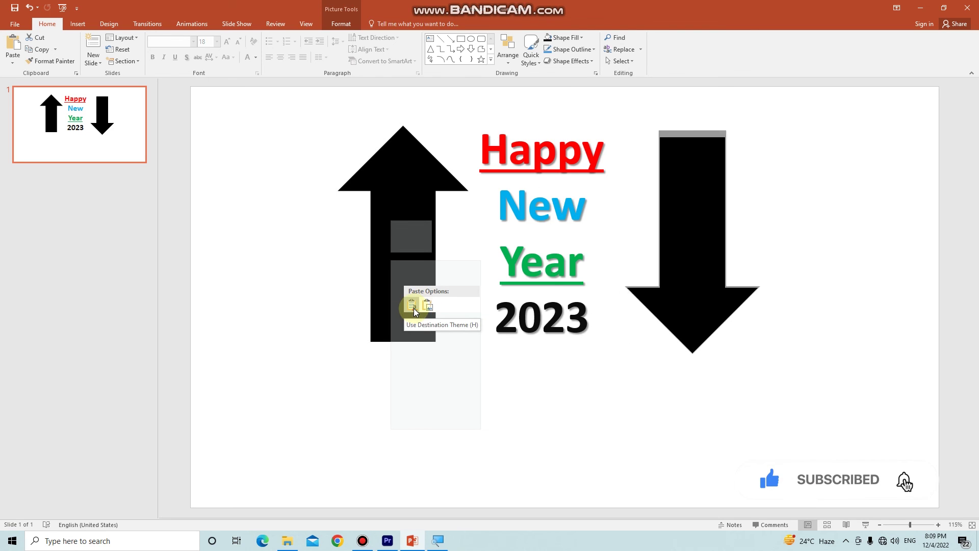
right_click(390, 260)
left_click(403, 186)
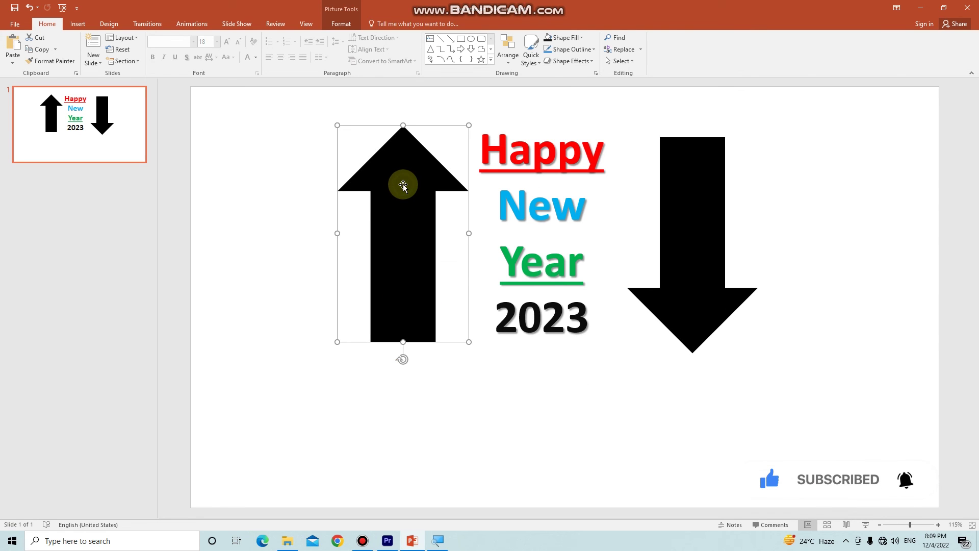
double_click(404, 184)
Preview thick black, oval shadow and white frame styles, applying the white frame with shadow.
right_click(405, 185)
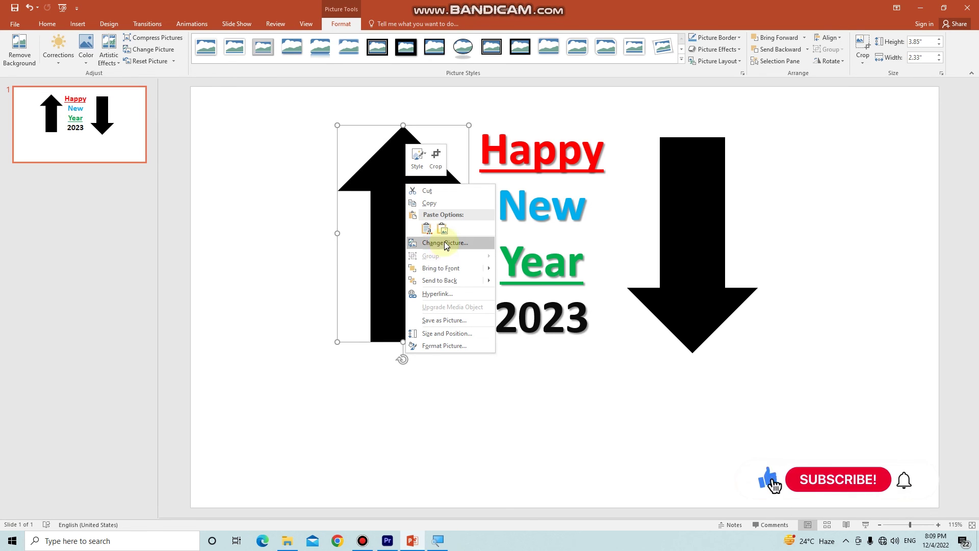
left_click(397, 246)
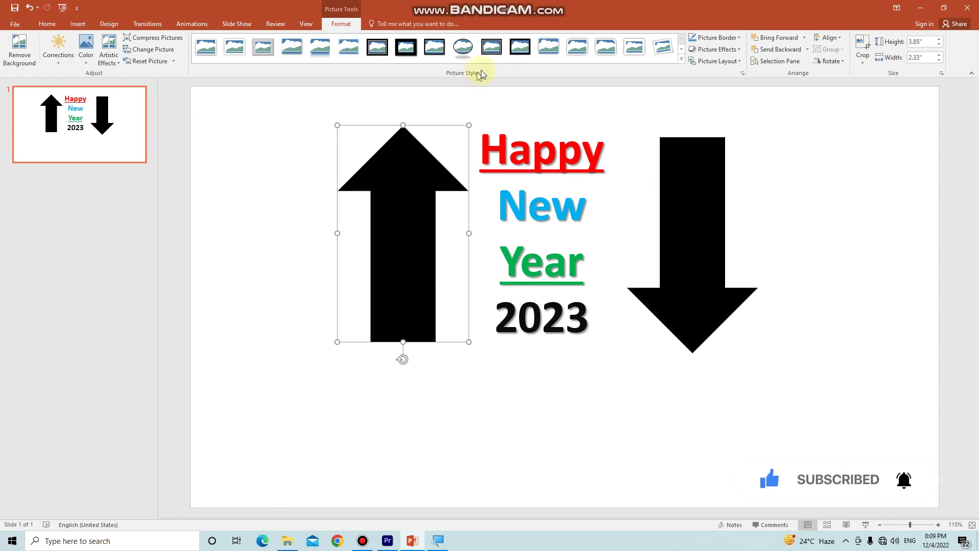
left_click(526, 48)
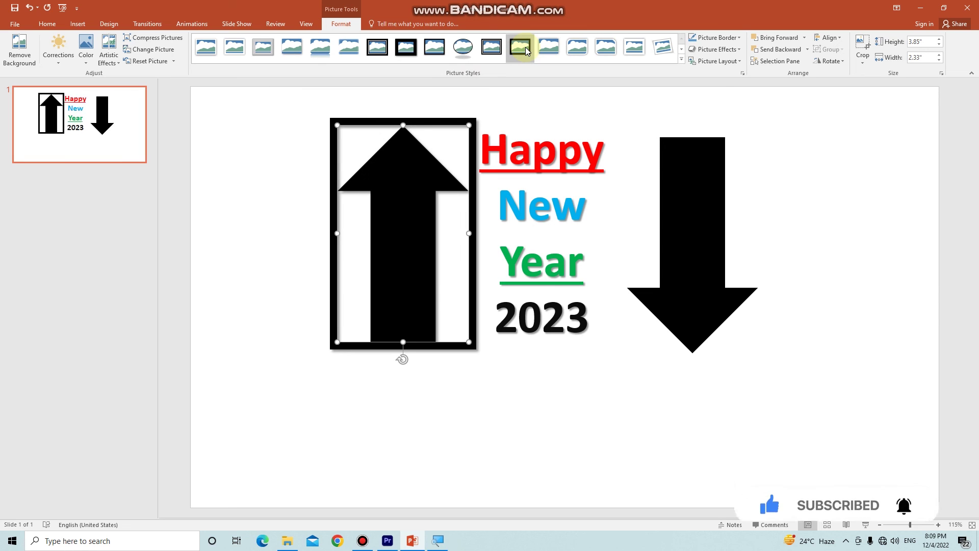
left_click(463, 48)
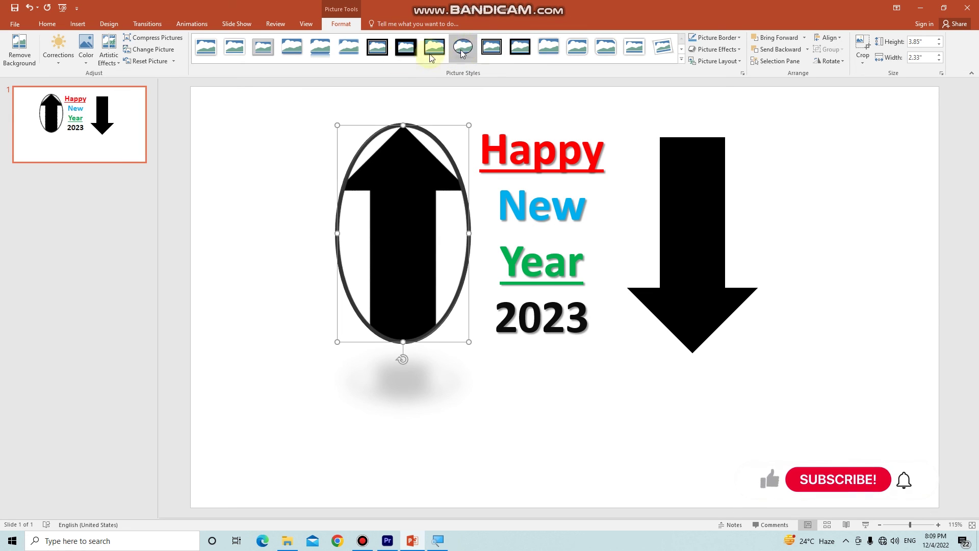
left_click(382, 54)
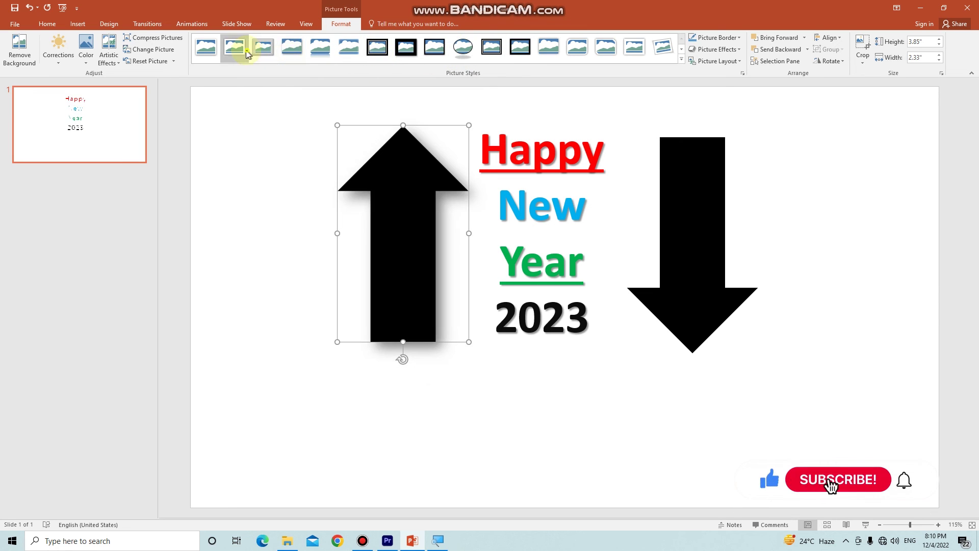
left_click(223, 50)
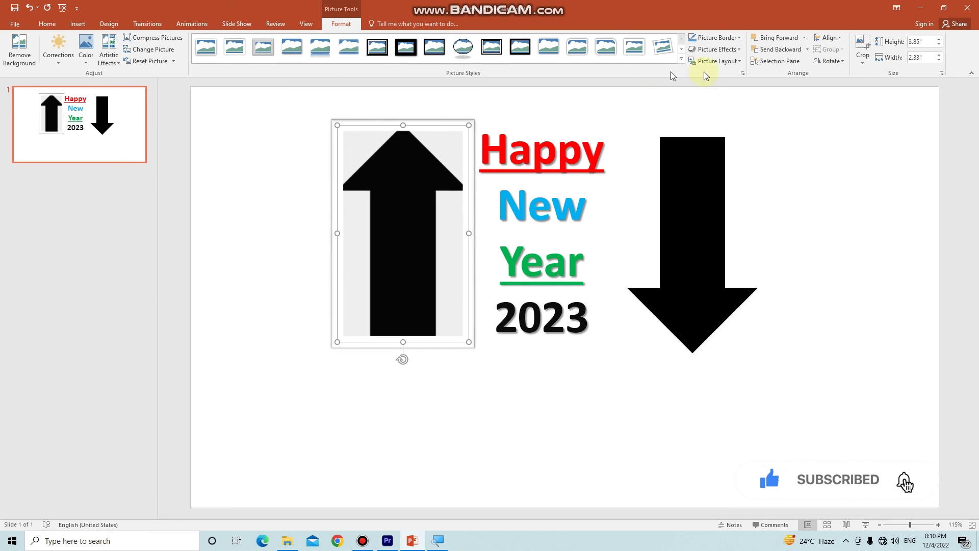
Switch the up-arrow picture to the rotated white frame, then to the Metal Frame style.
left_click(658, 49)
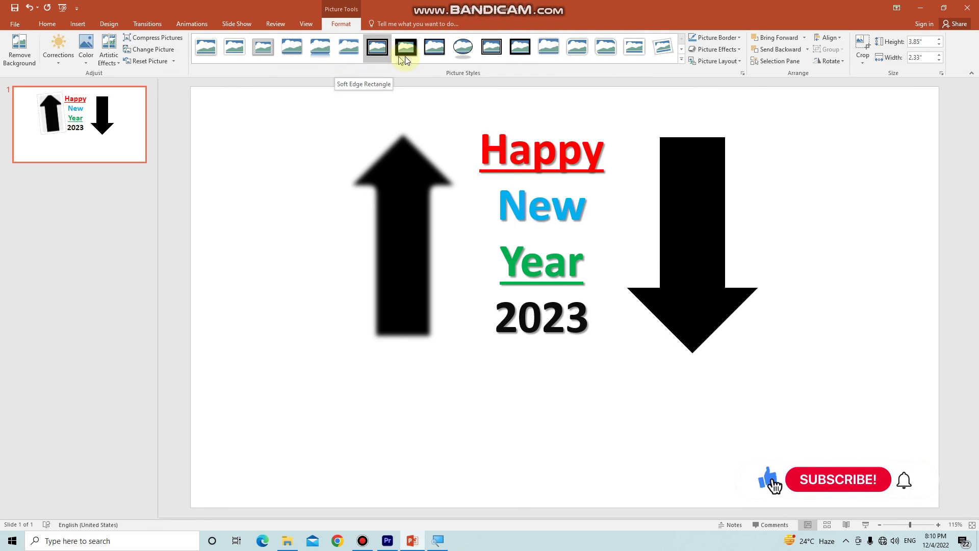
left_click(666, 55)
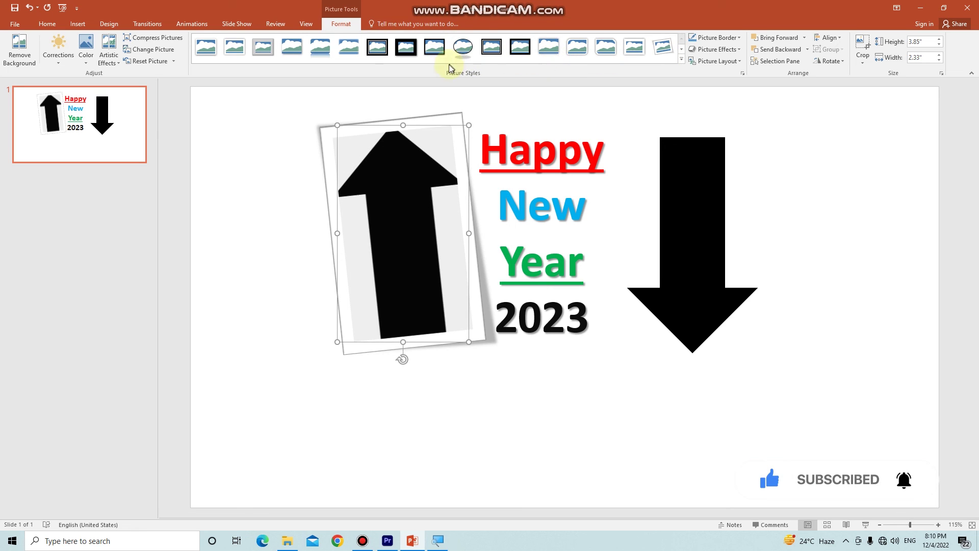
left_click(262, 53)
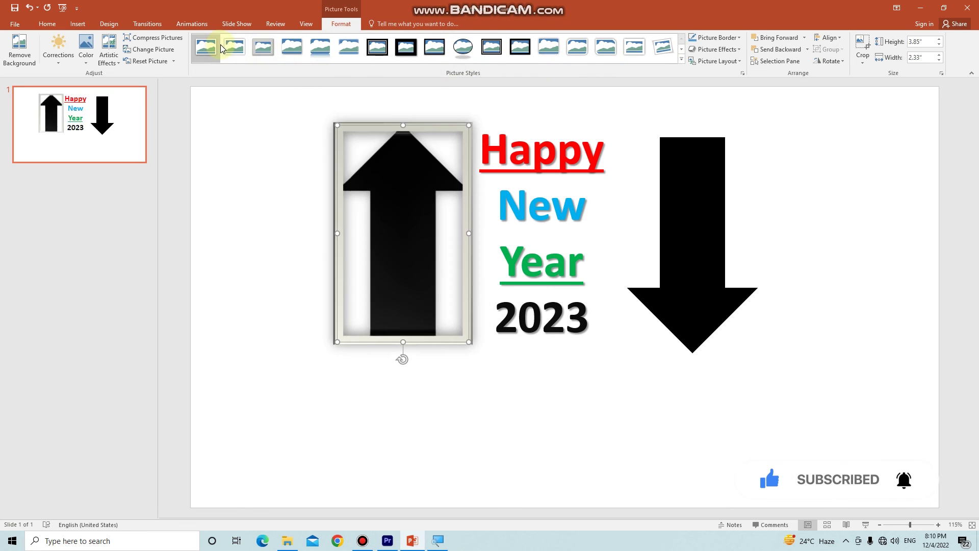
right_click(409, 154)
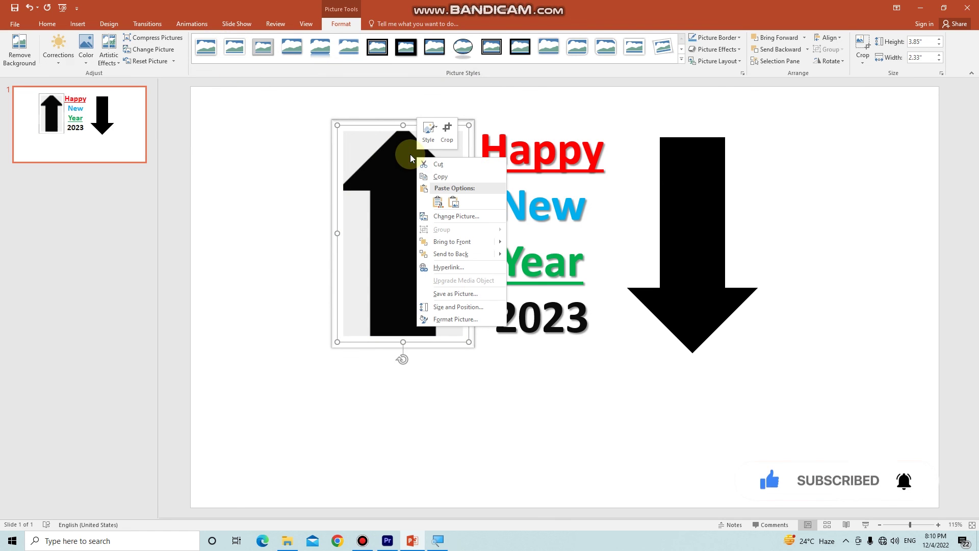
Cut the framed up-arrow picture and draw an elbow connector left of the greeting.
left_click(438, 165)
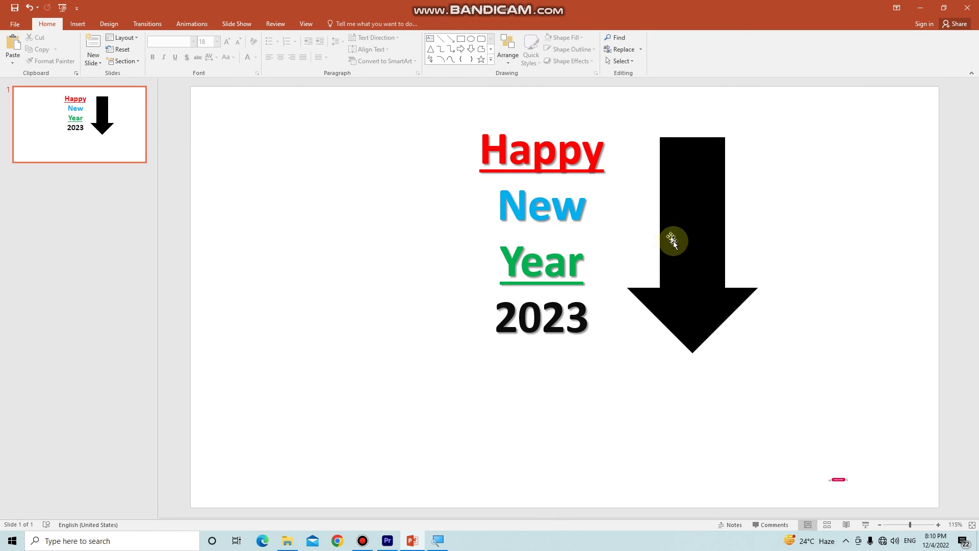
left_click(681, 263)
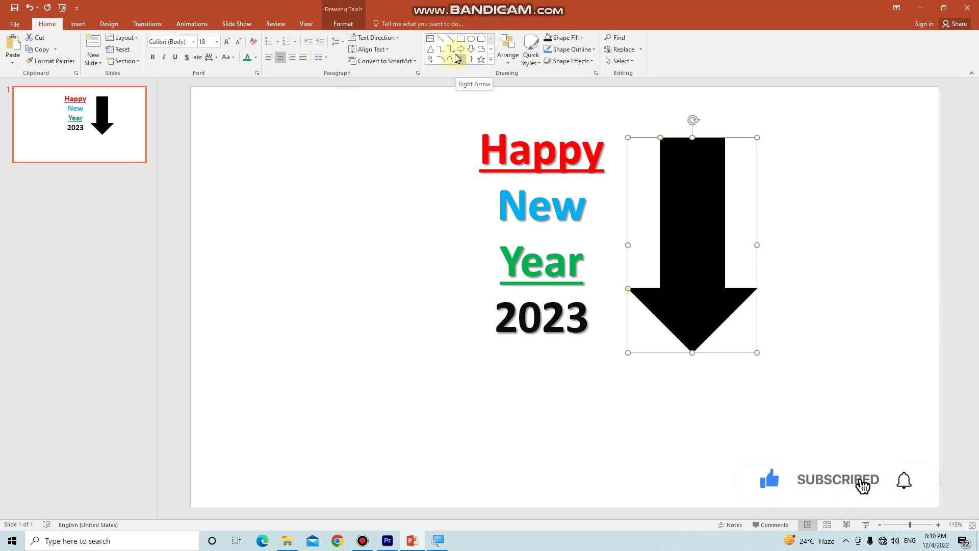
left_click_drag(273, 170, 428, 299)
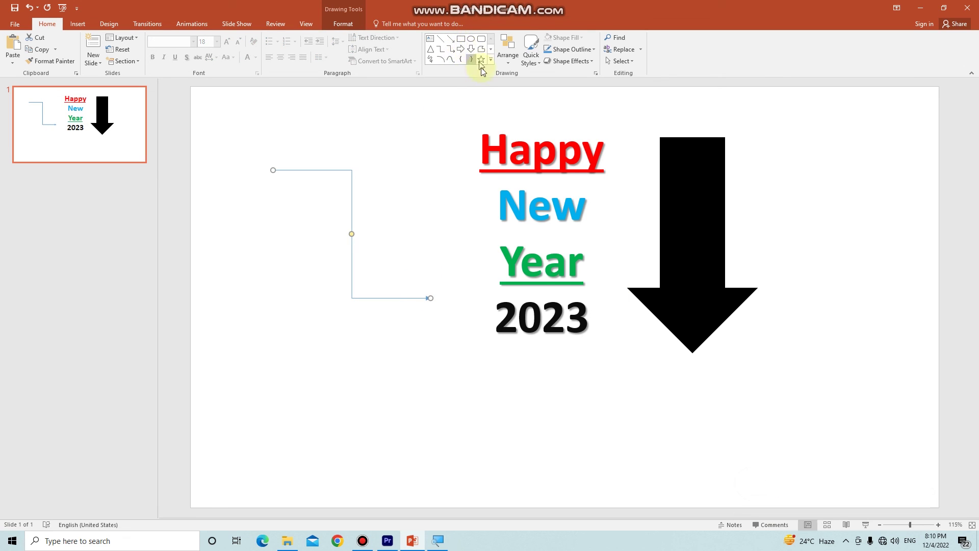
Draw a blue circle over the Happy New Year 2023 text and place it just left of the down arrow.
left_click(471, 39)
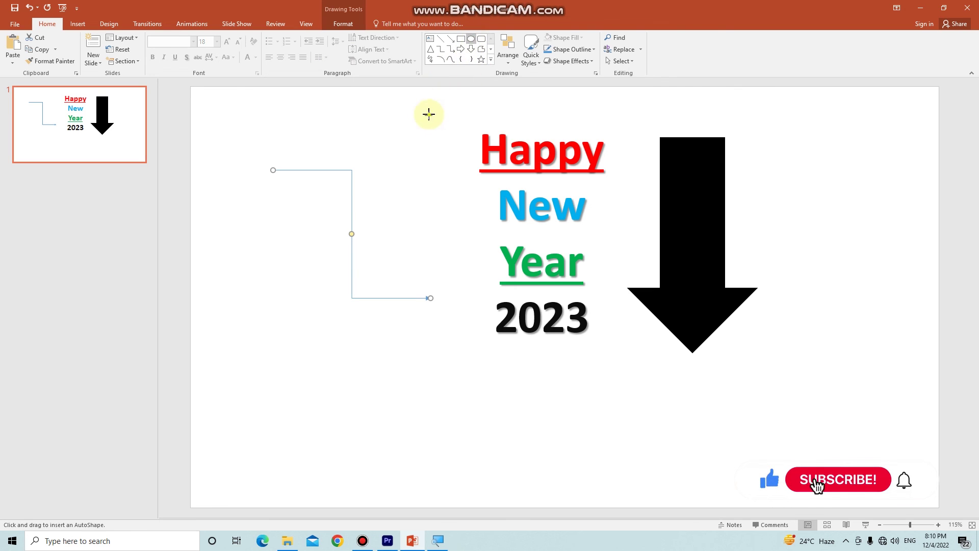
left_click_drag(428, 116, 648, 350)
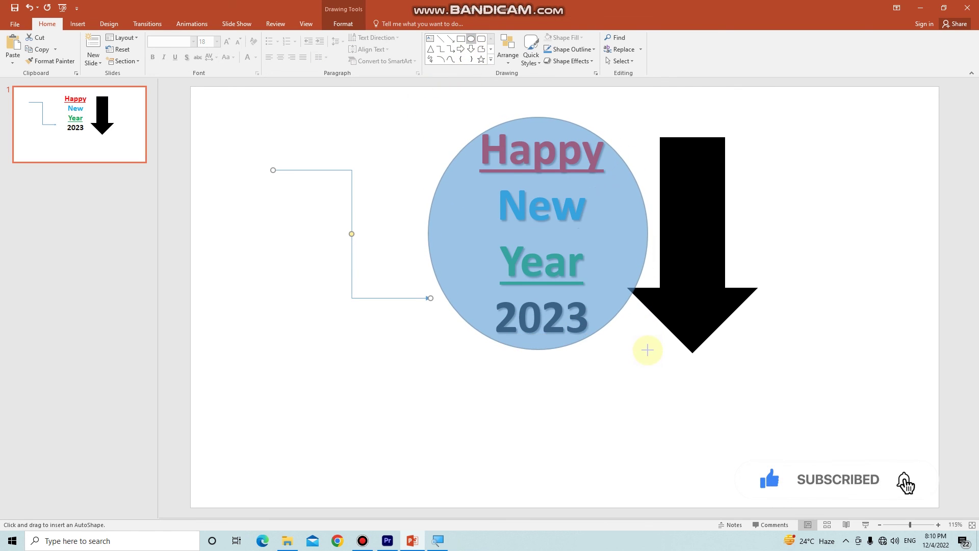
left_click_drag(590, 289, 530, 257)
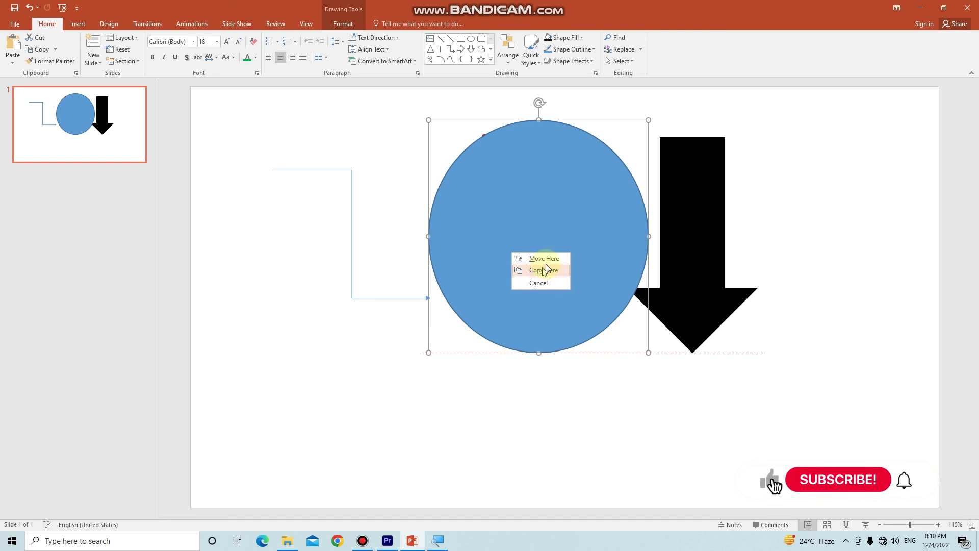
left_click(550, 263)
left_click_drag(546, 258, 549, 238)
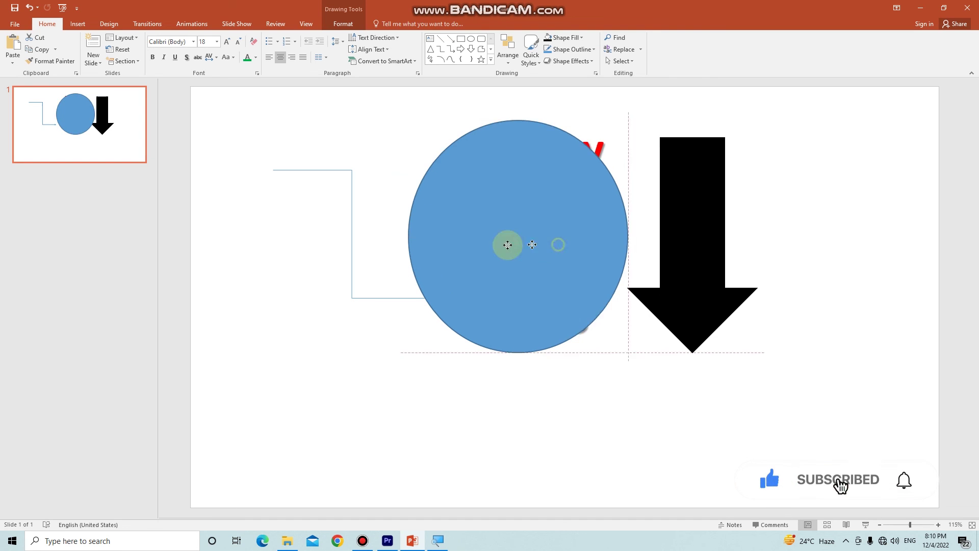
left_click_drag(549, 239, 553, 236)
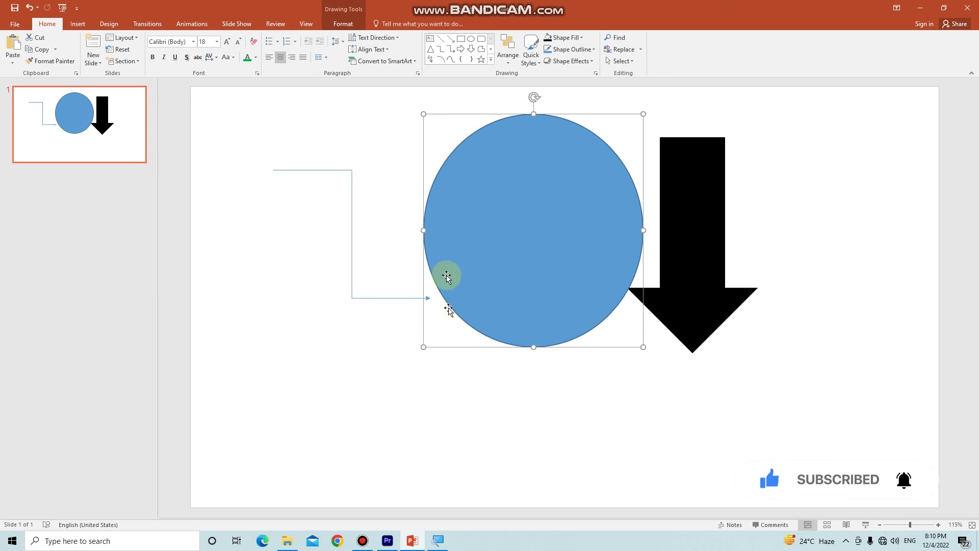